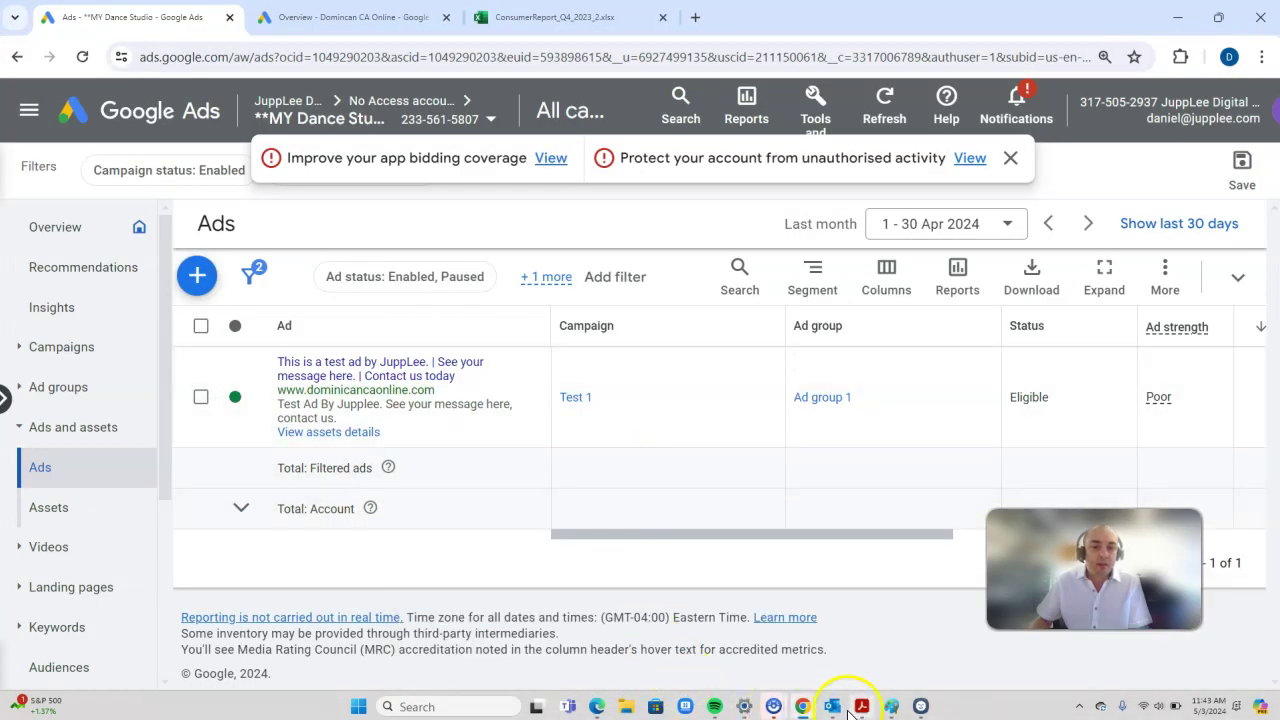
Step: Glance at the Multiple Policies support email, then open the Dominican University of California campaign's ads
mouse_move(831, 706)
left_click(629, 657)
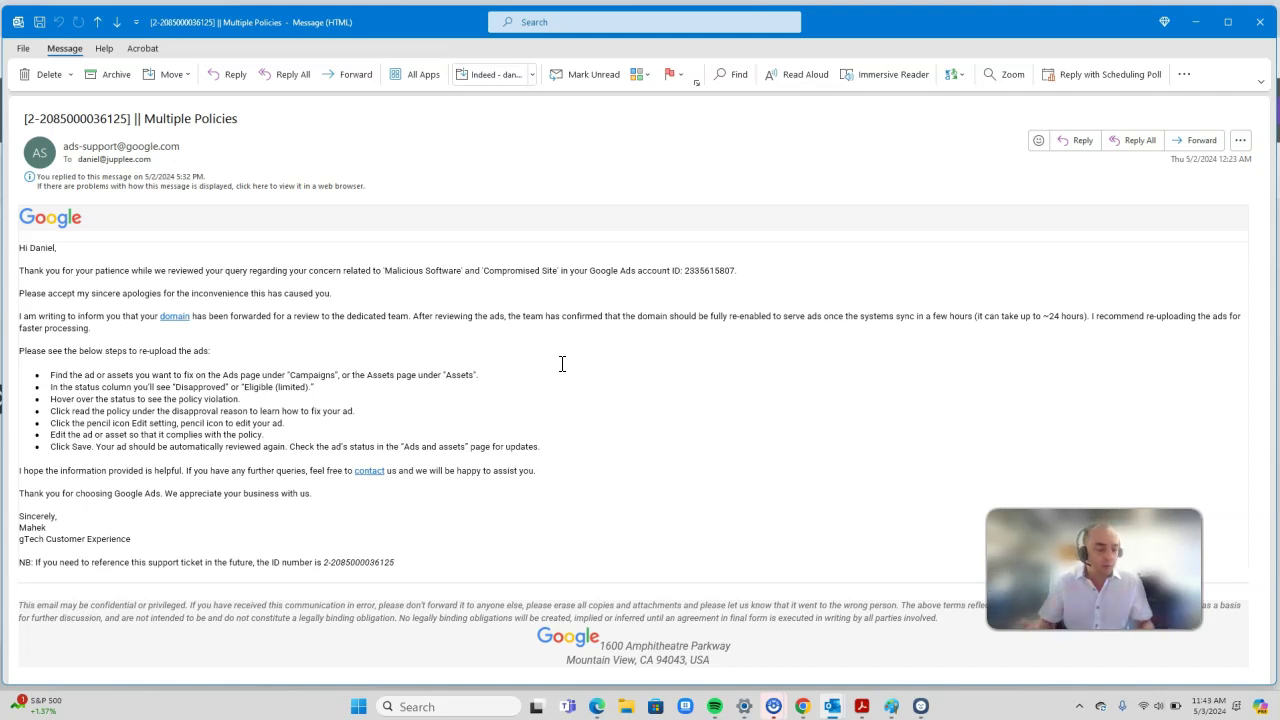
key("alt+Tab")
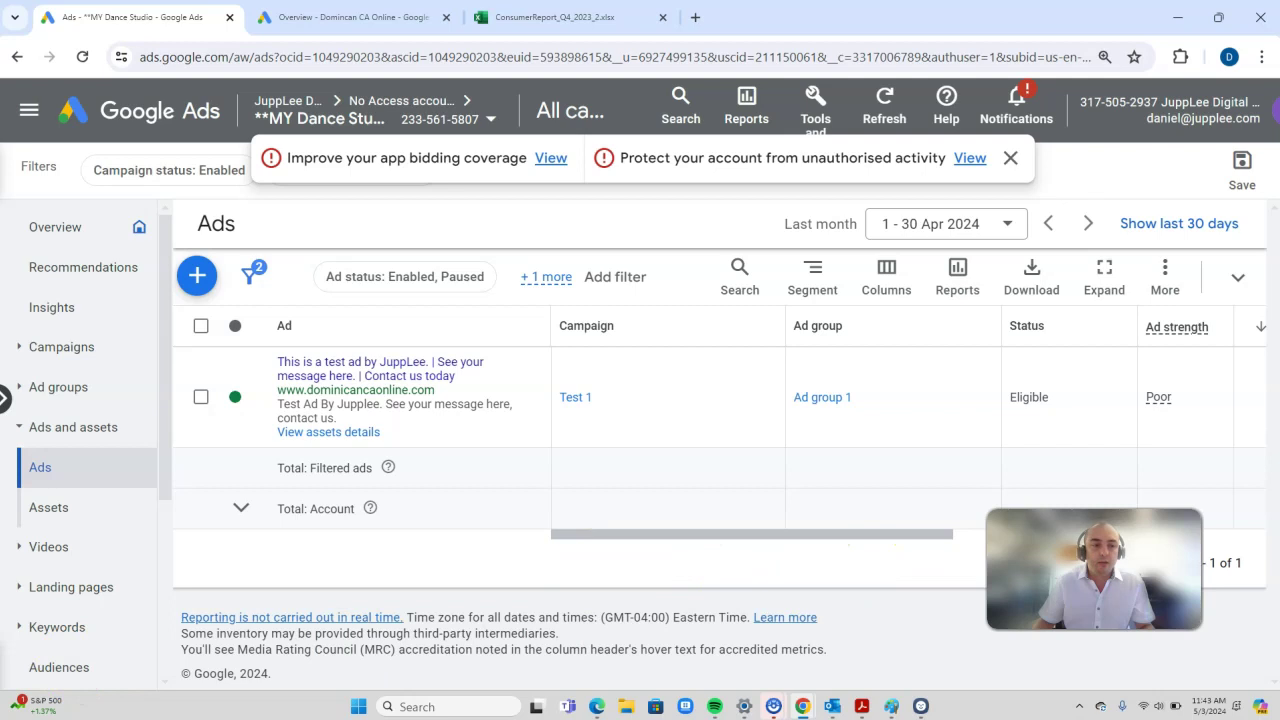
left_click(330, 18)
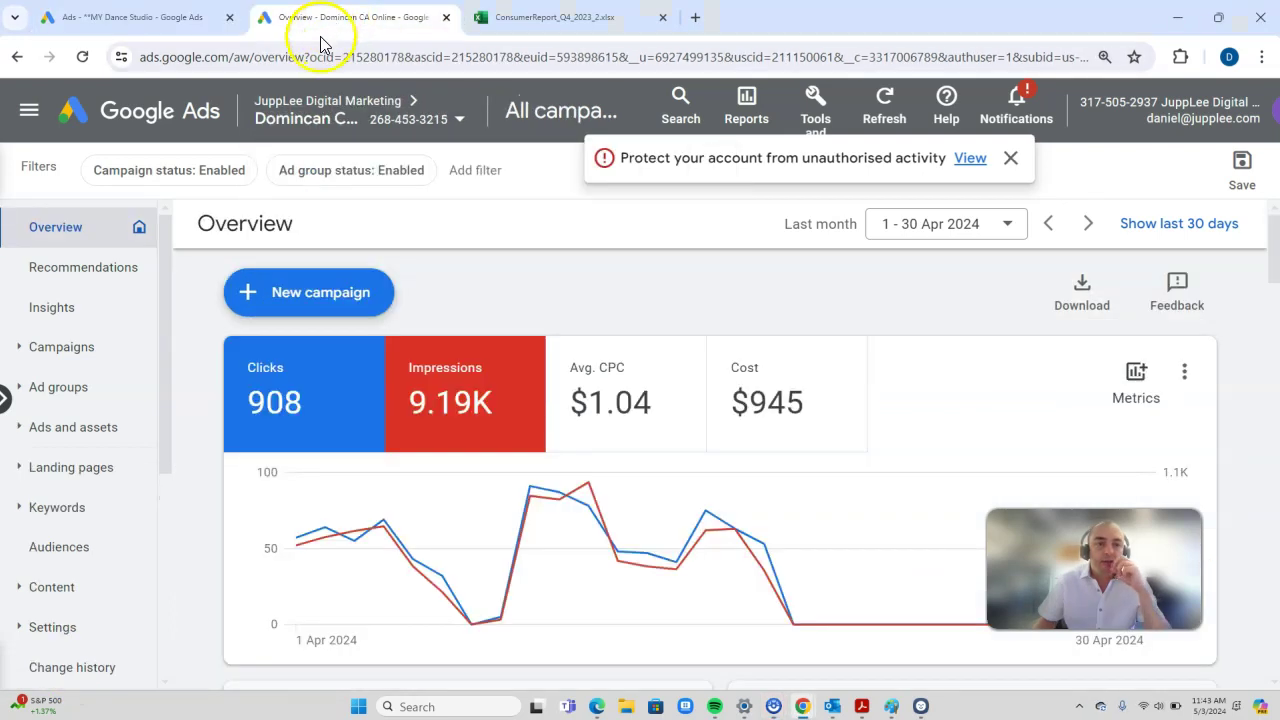
left_click(85, 346)
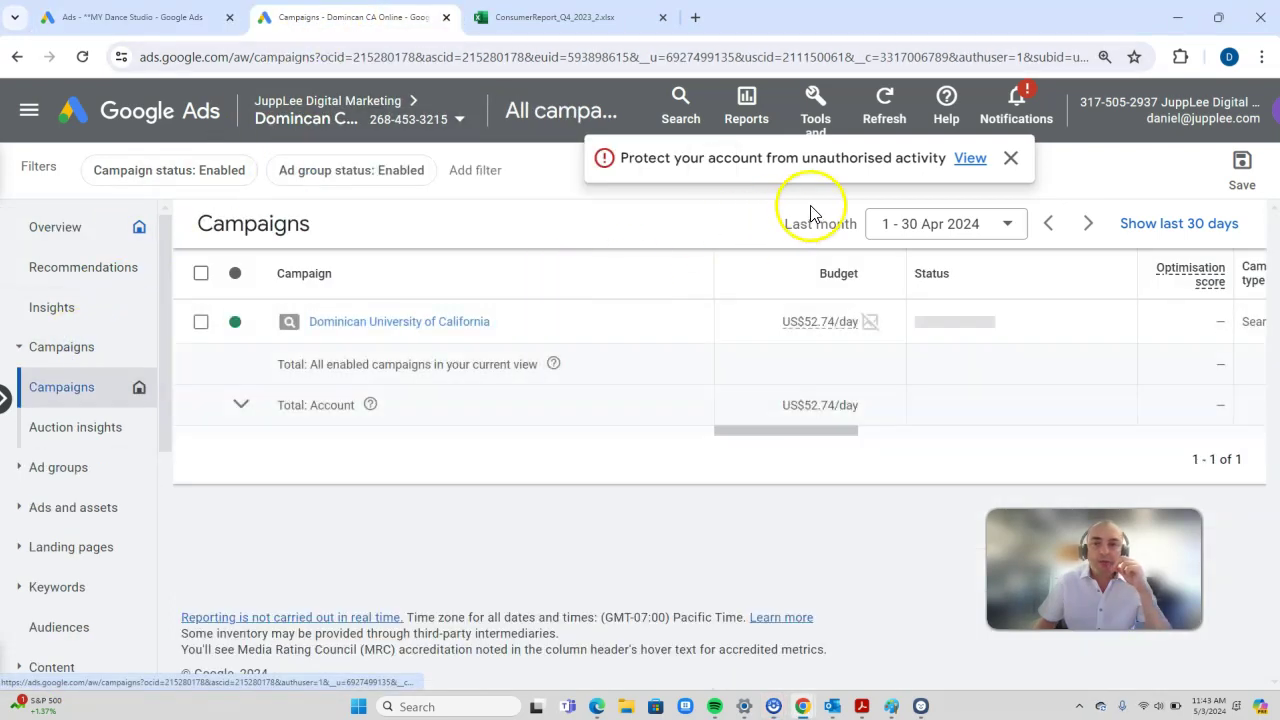
left_click(347, 374)
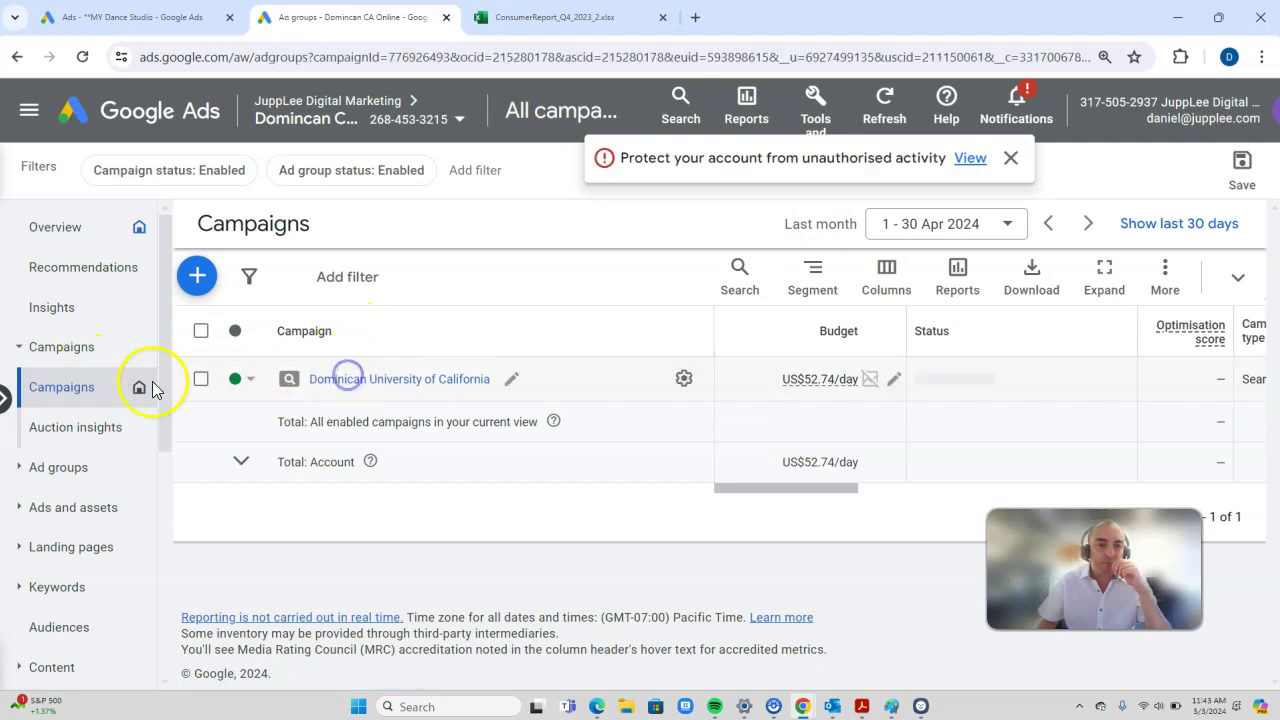
left_click(40, 458)
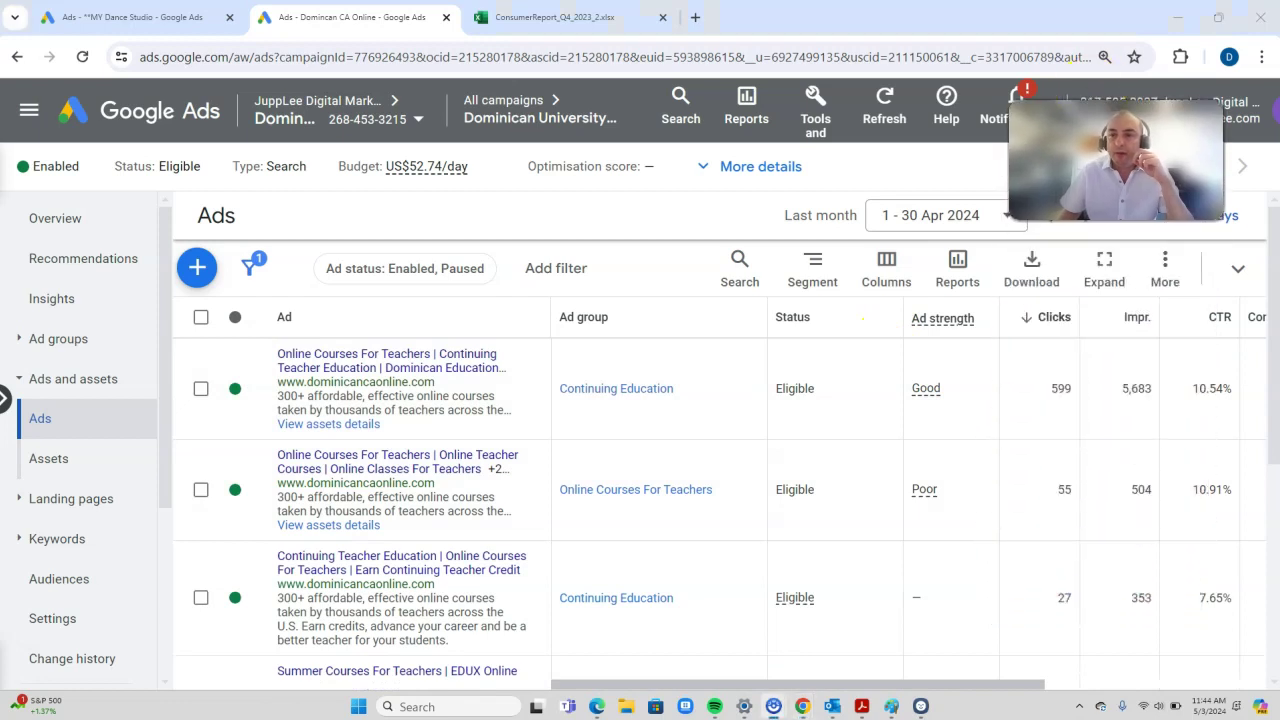
Step: Limit the ads list to the last 7 days (26 Apr – 2 May 2024) and select the first ad's URL
left_click(935, 220)
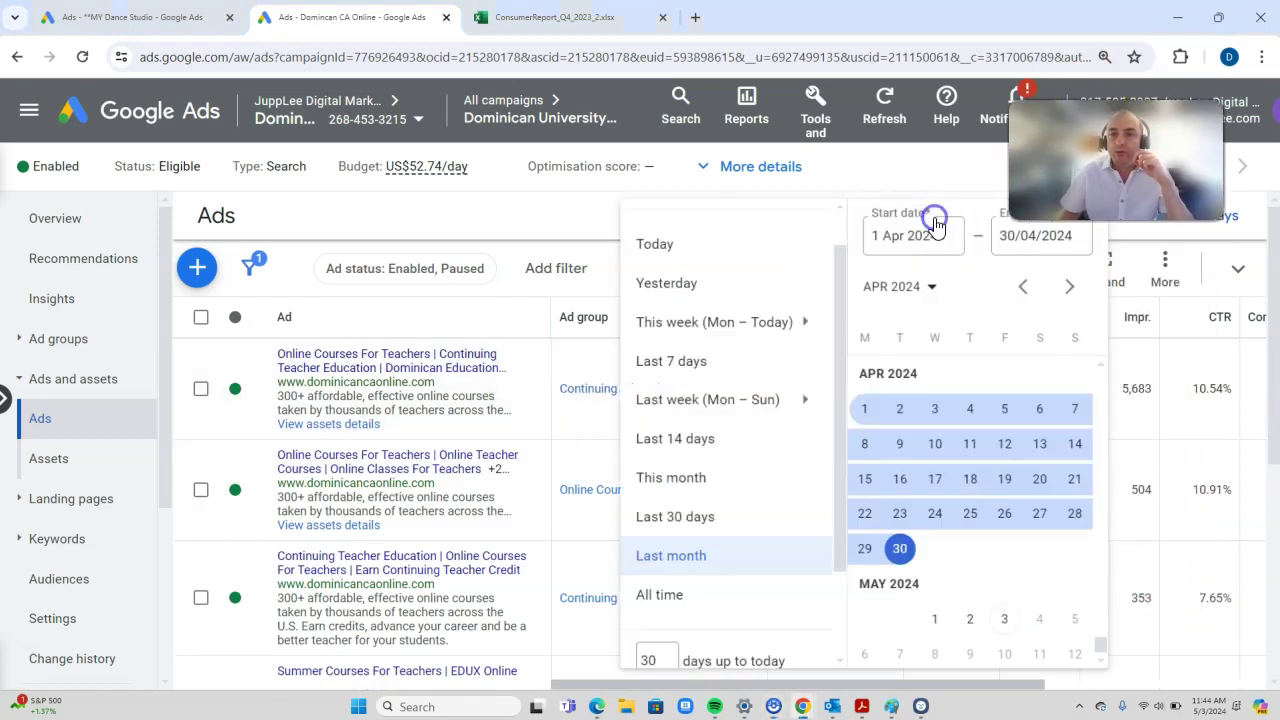
left_click(705, 362)
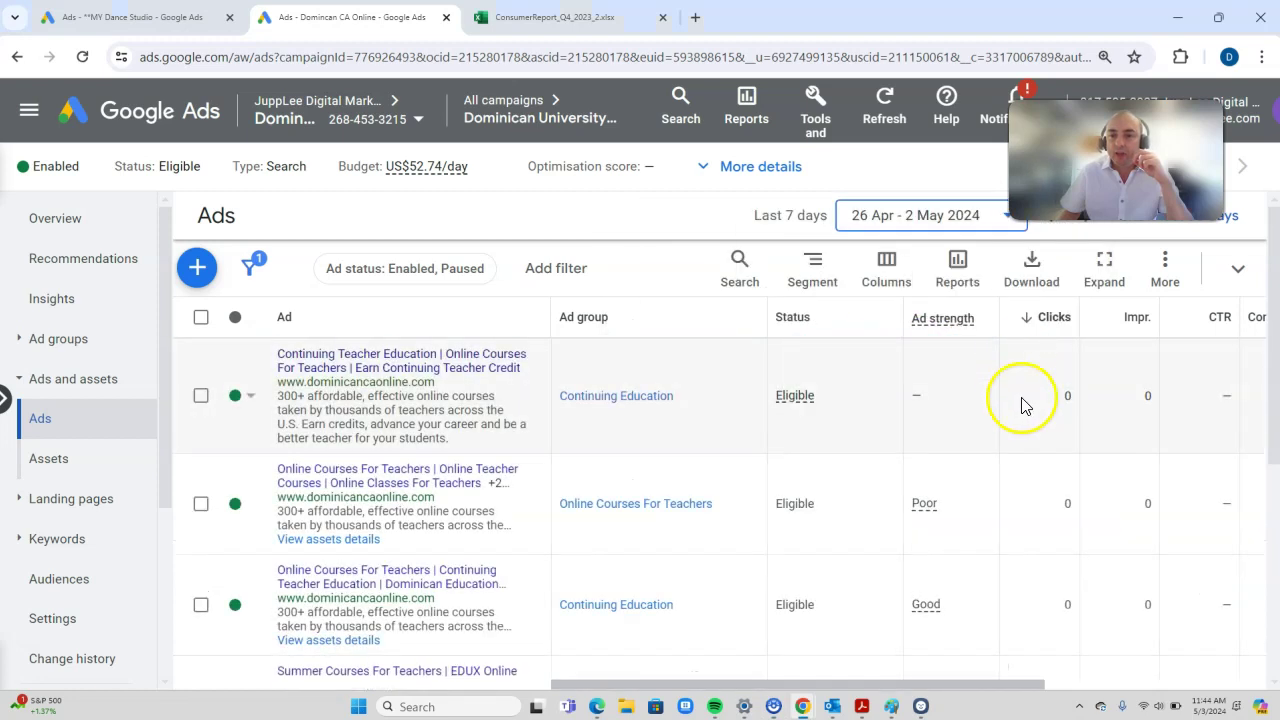
scroll(1073, 446, "down", 2)
scroll(1071, 443, "down", 3)
scroll(1051, 443, "up", 3)
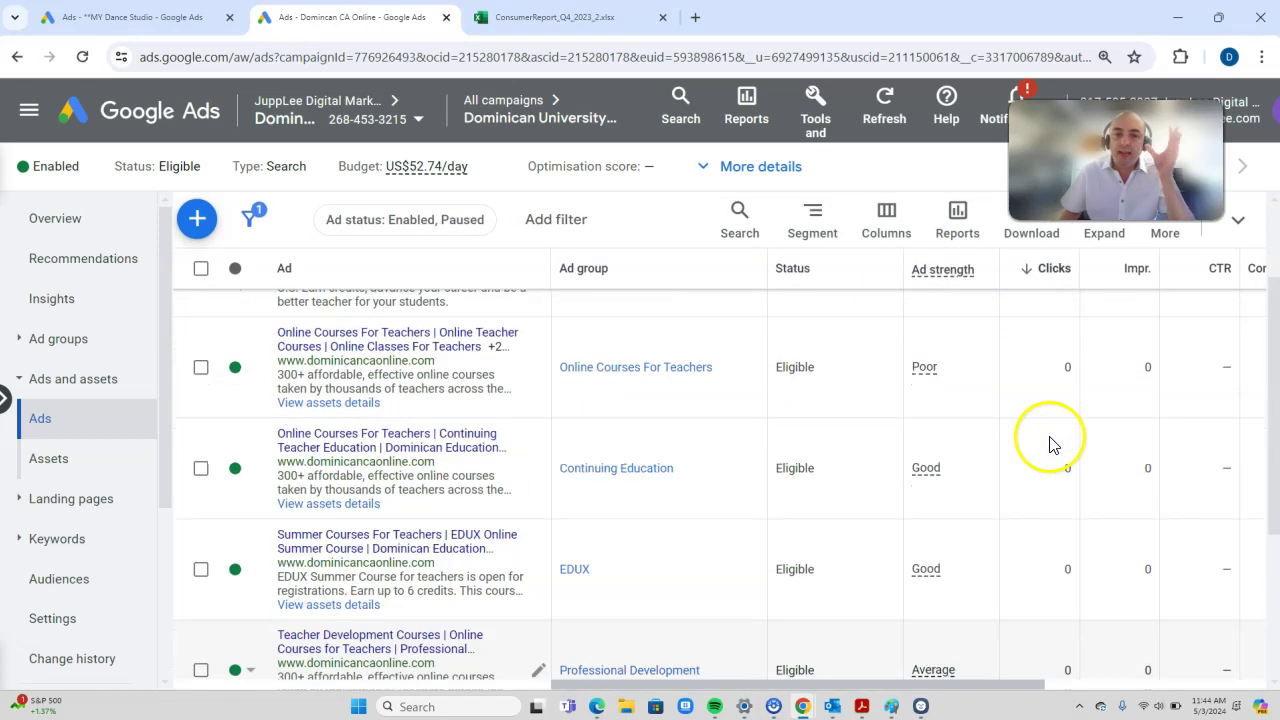
scroll(1015, 443, "up", 3)
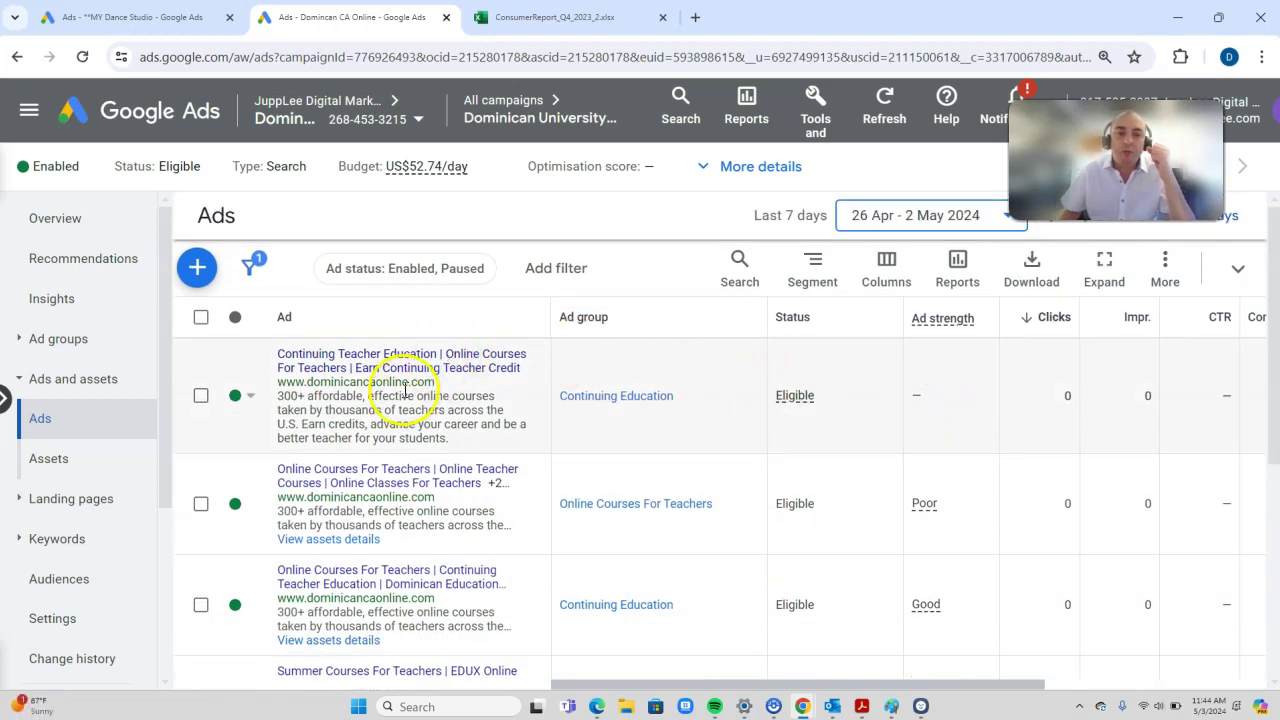
double_click(288, 384)
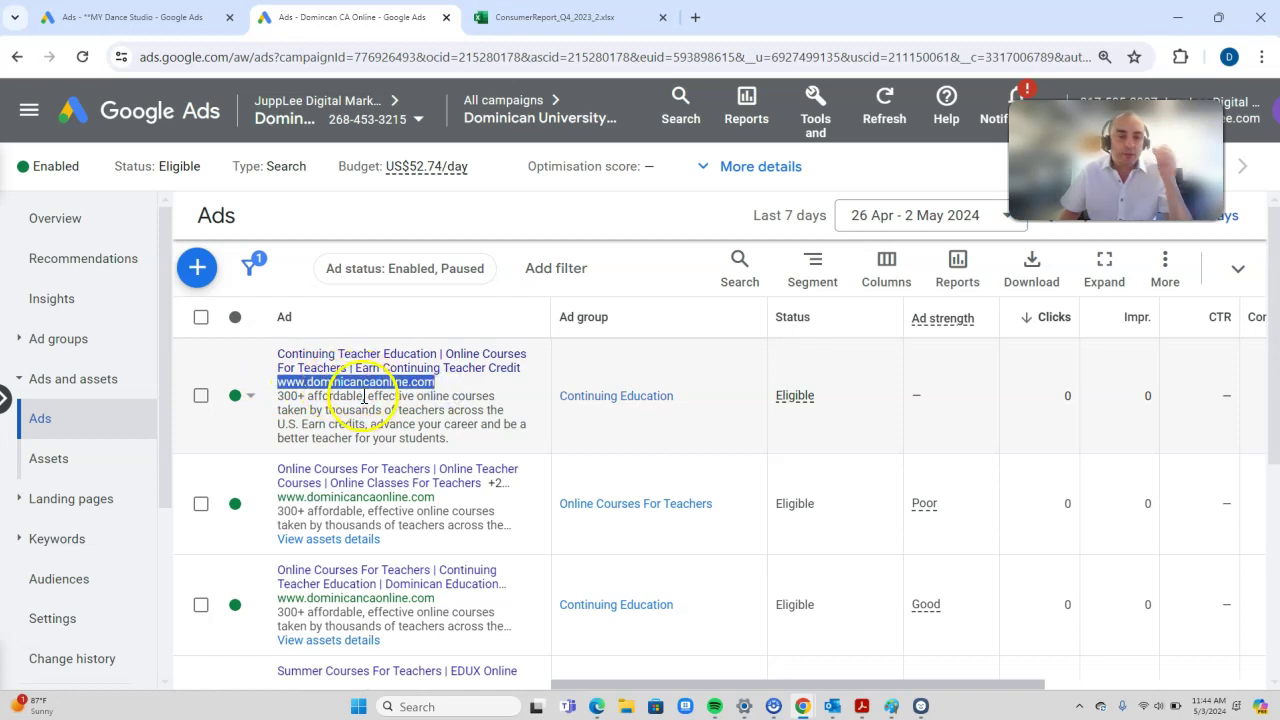
scroll(366, 415, "up", 3, "ctrl")
scroll(432, 445, "down", 1)
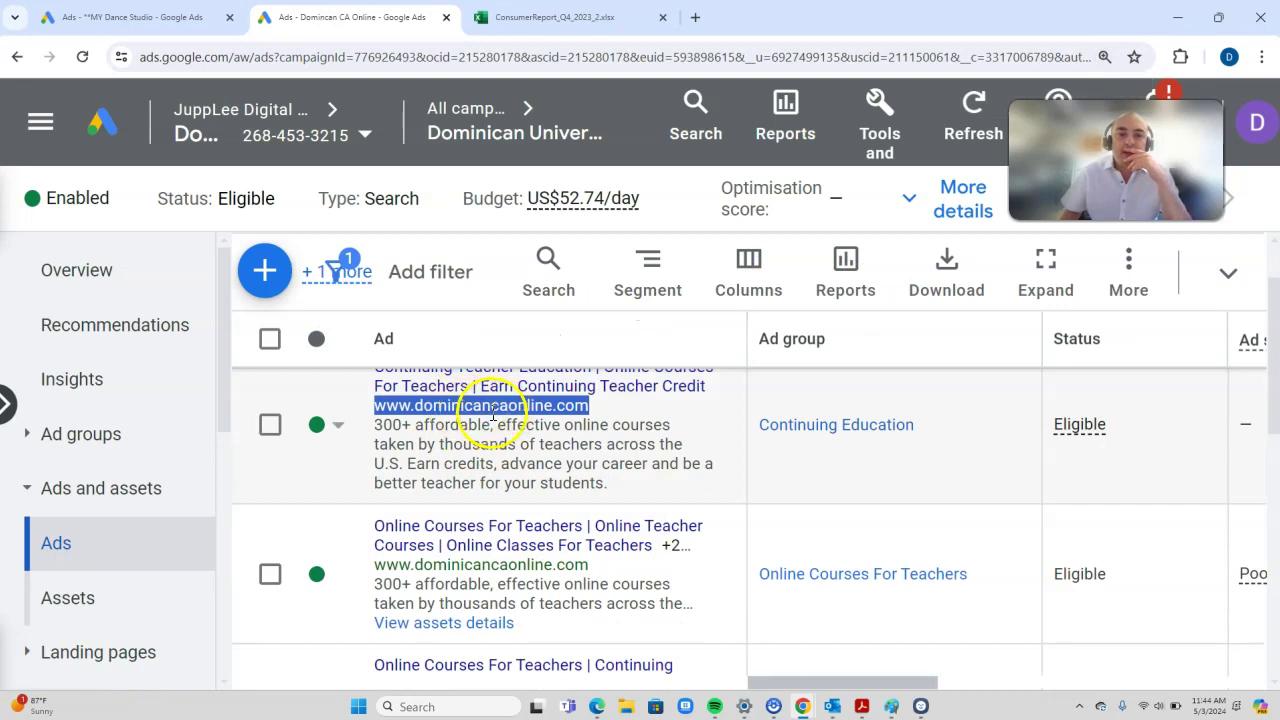
Step: Switch back to the Ads – MY Dance Studio tab showing the Test 1 campaign's test ad
left_click(185, 18)
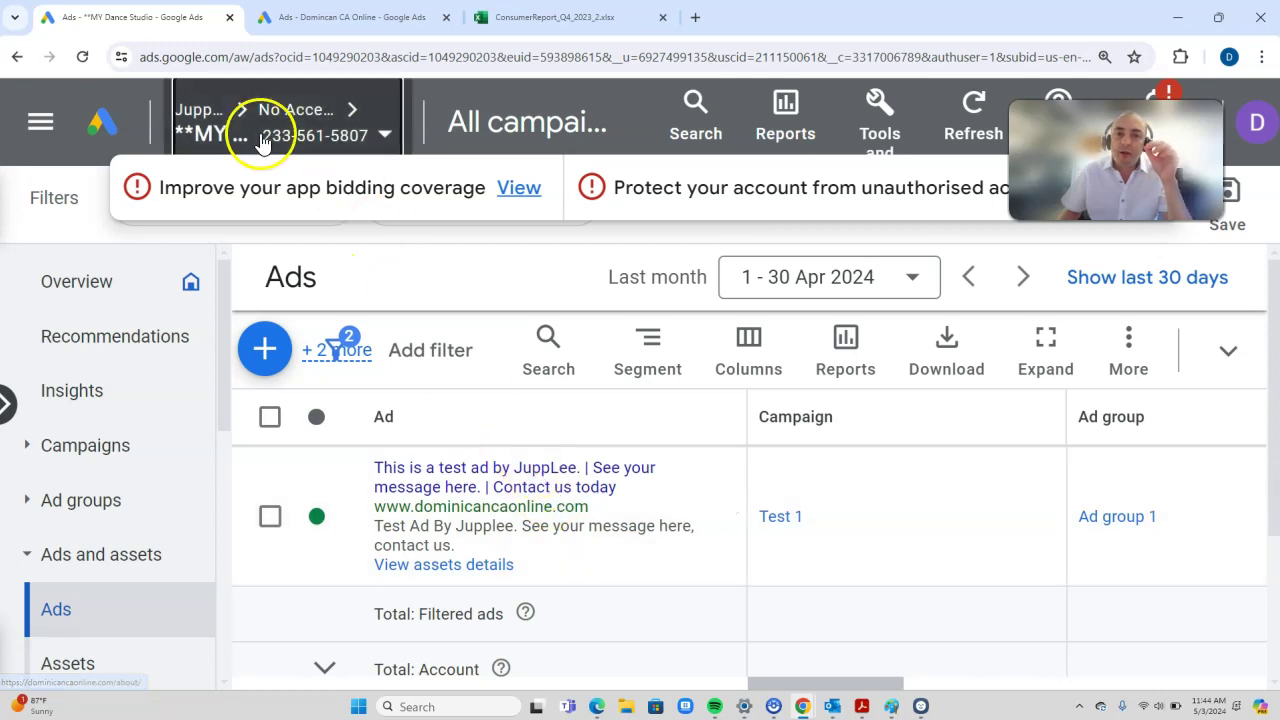
mouse_move(831, 707)
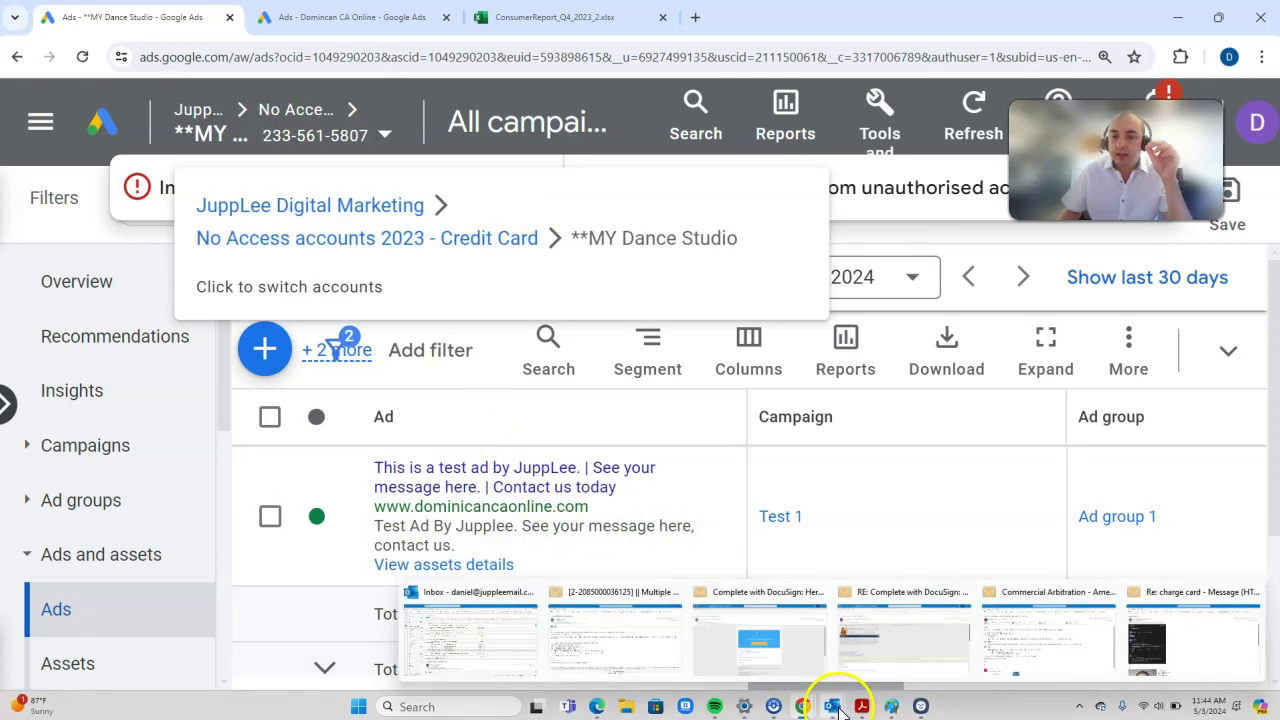
Step: Bring up the Multiple Policies support email and highlight the Google Ads account ID it mentions
left_click(643, 658)
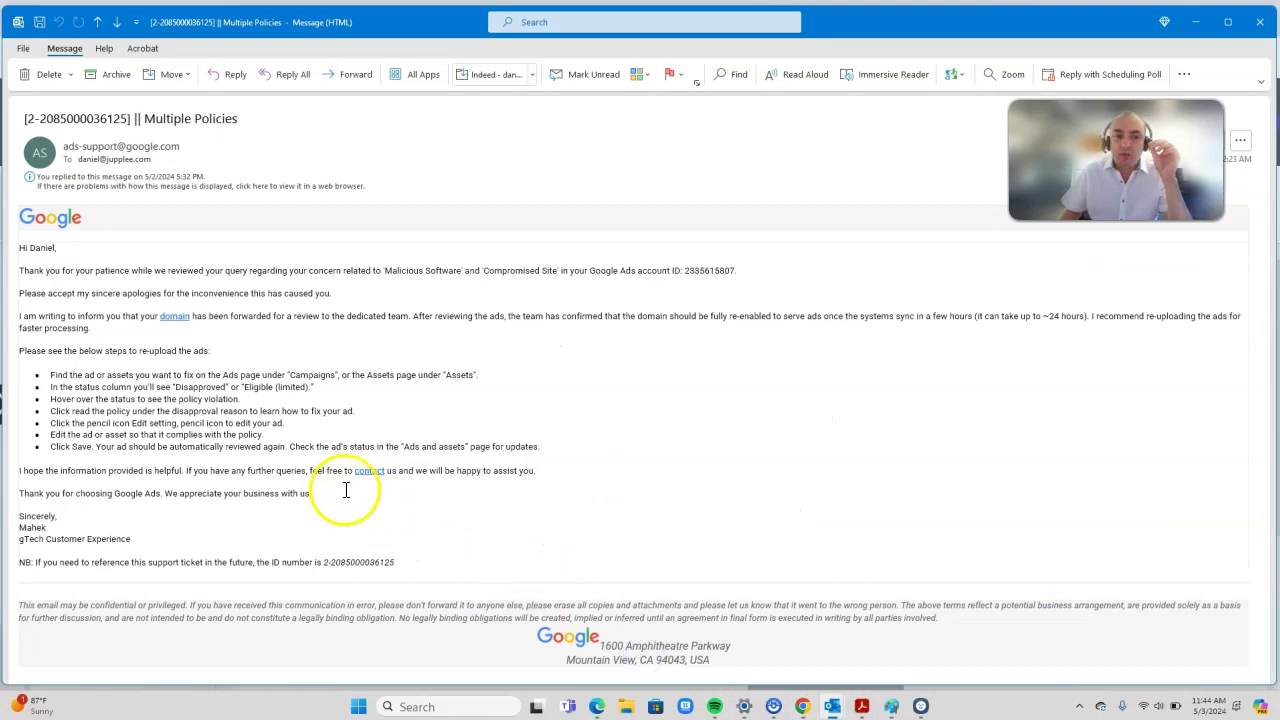
scroll(427, 457, "up", 1, "ctrl")
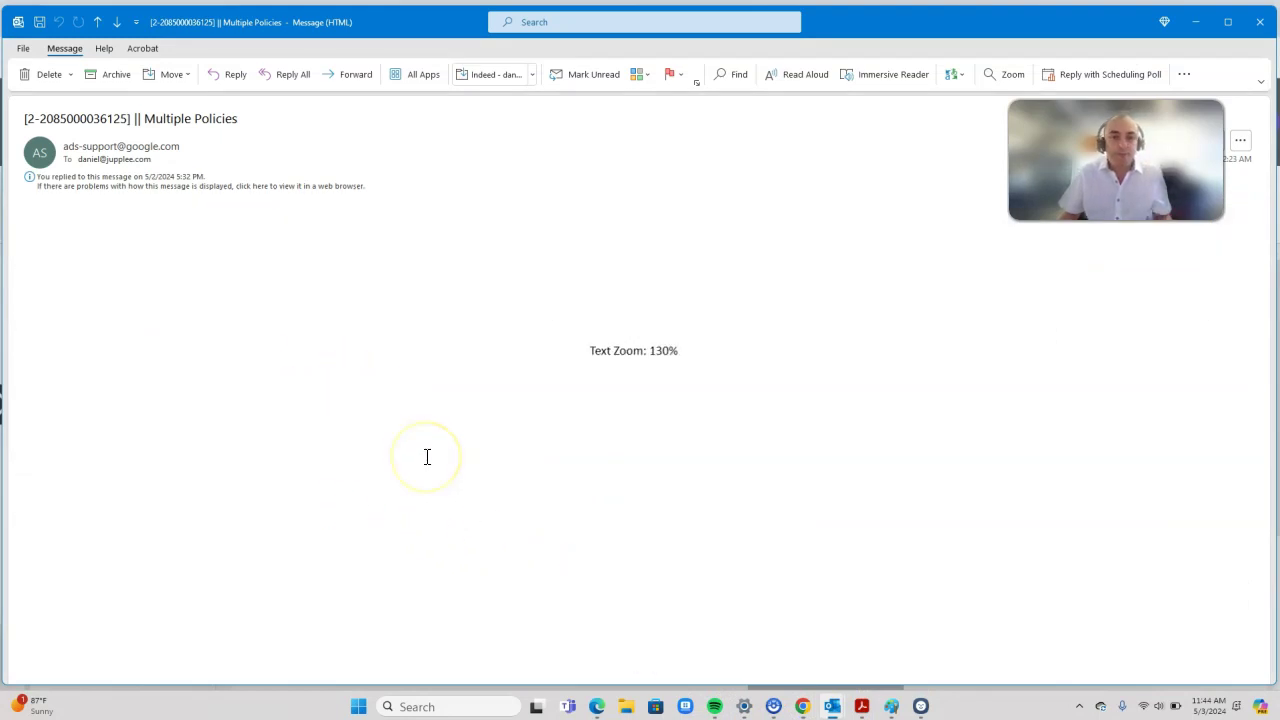
scroll(427, 457, "up", 2, "ctrl")
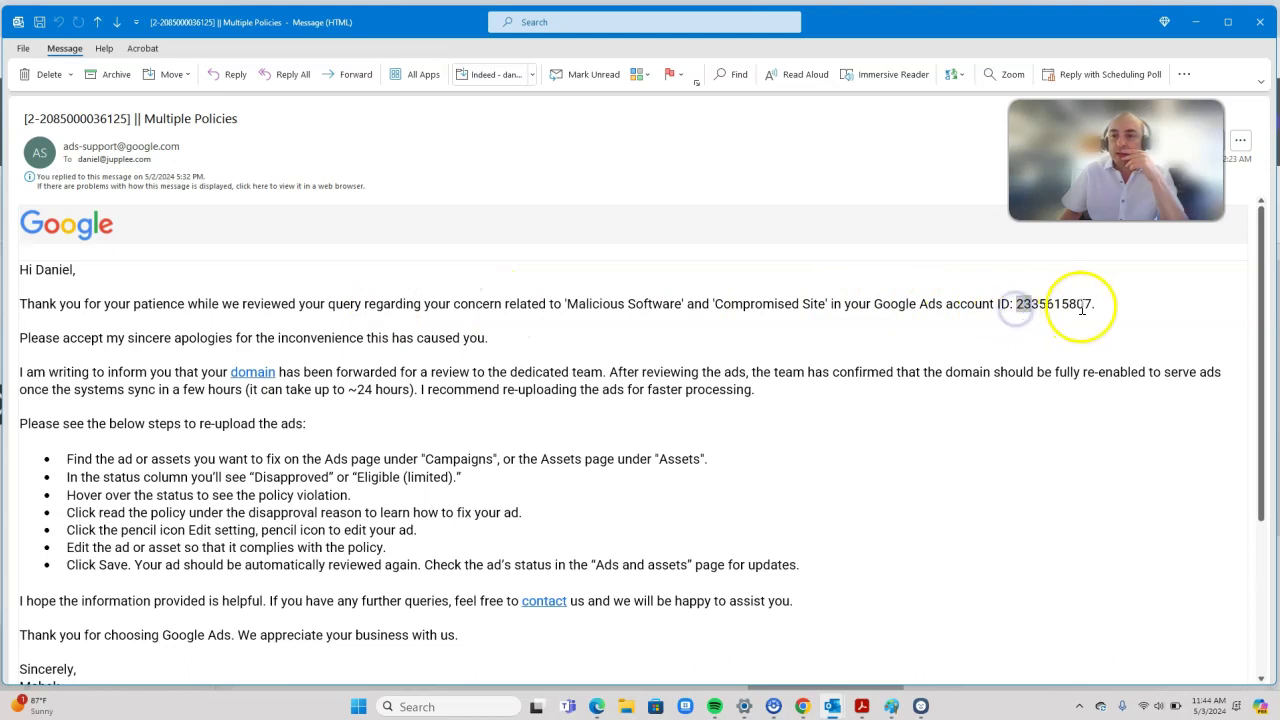
left_click_drag(1091, 303, 1045, 303)
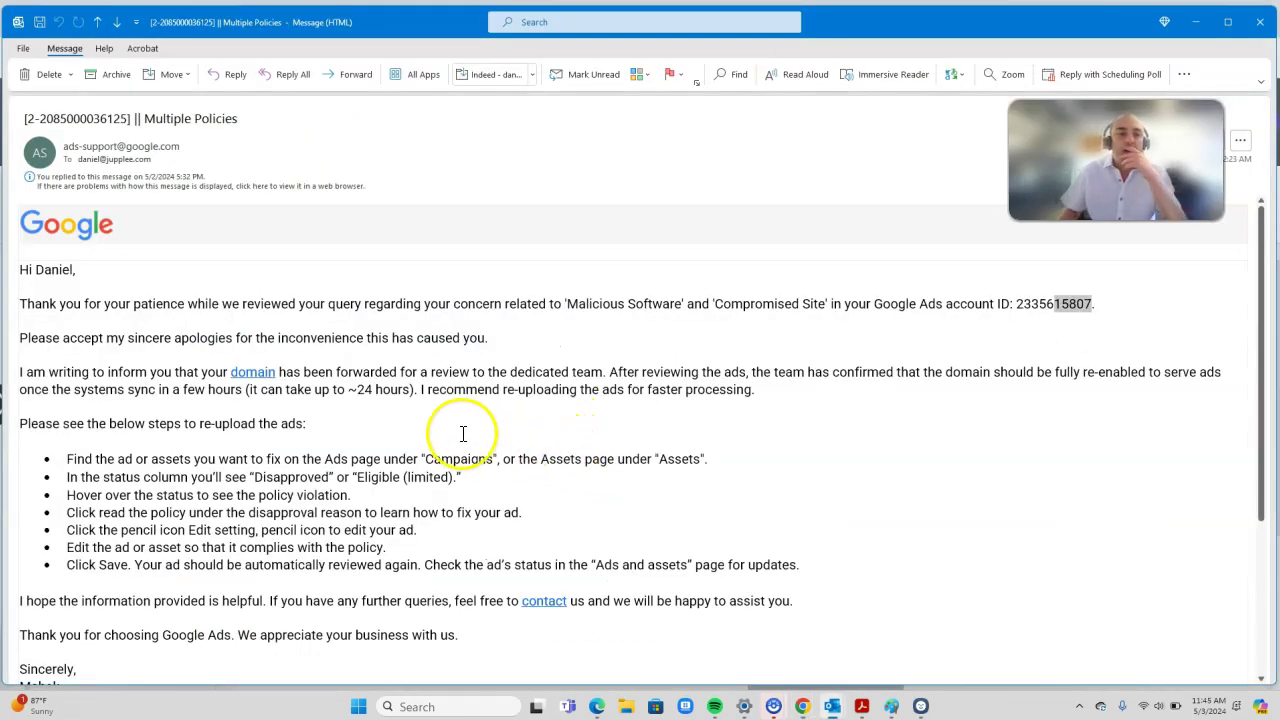
Step: Open the email's dominicancaonline.com domain link in Edge, then return to the support email
left_click(252, 374)
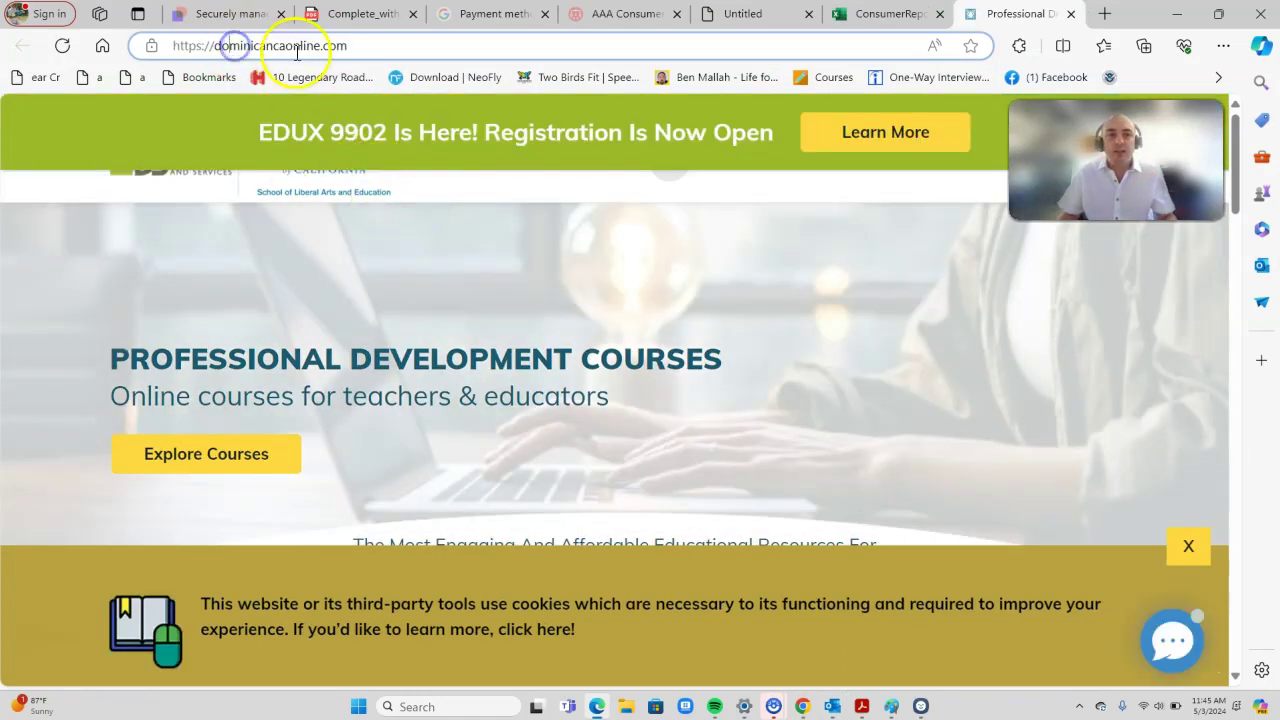
key("alt+Tab")
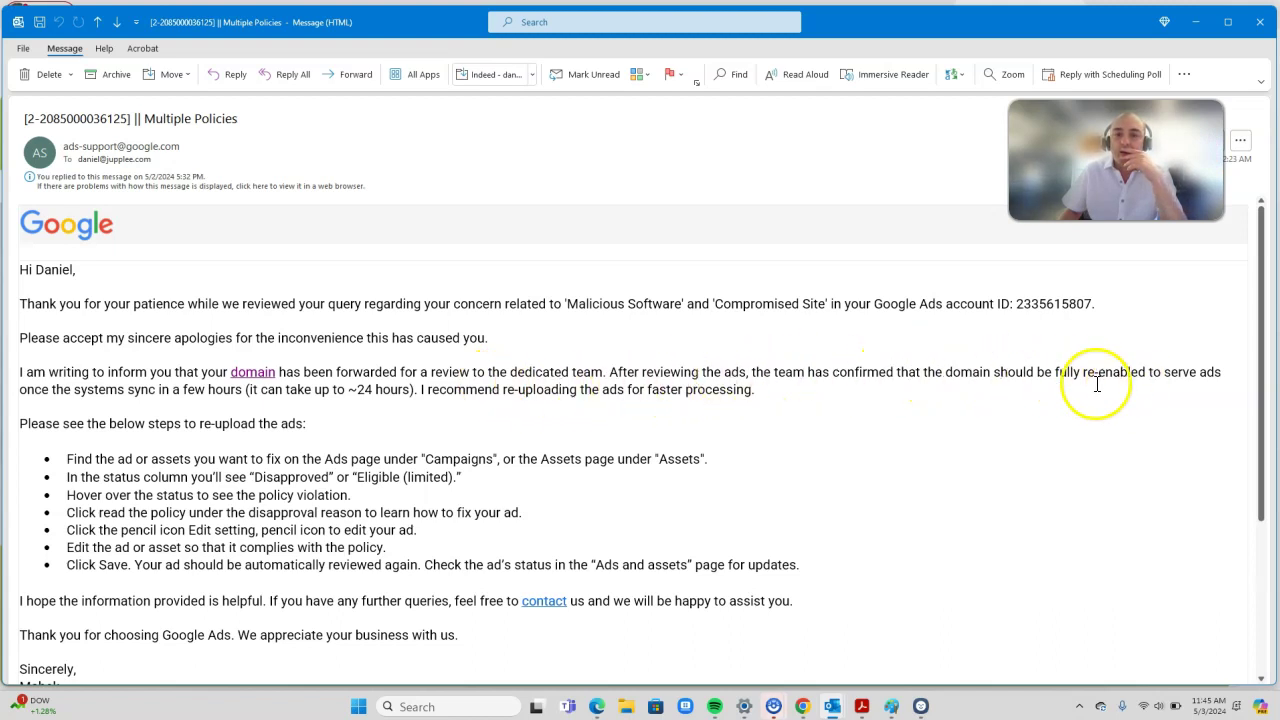
Step: Highlight the domain re-enable note, then sort the inbox by received date and group it by sender
left_click_drag(923, 373, 1161, 374)
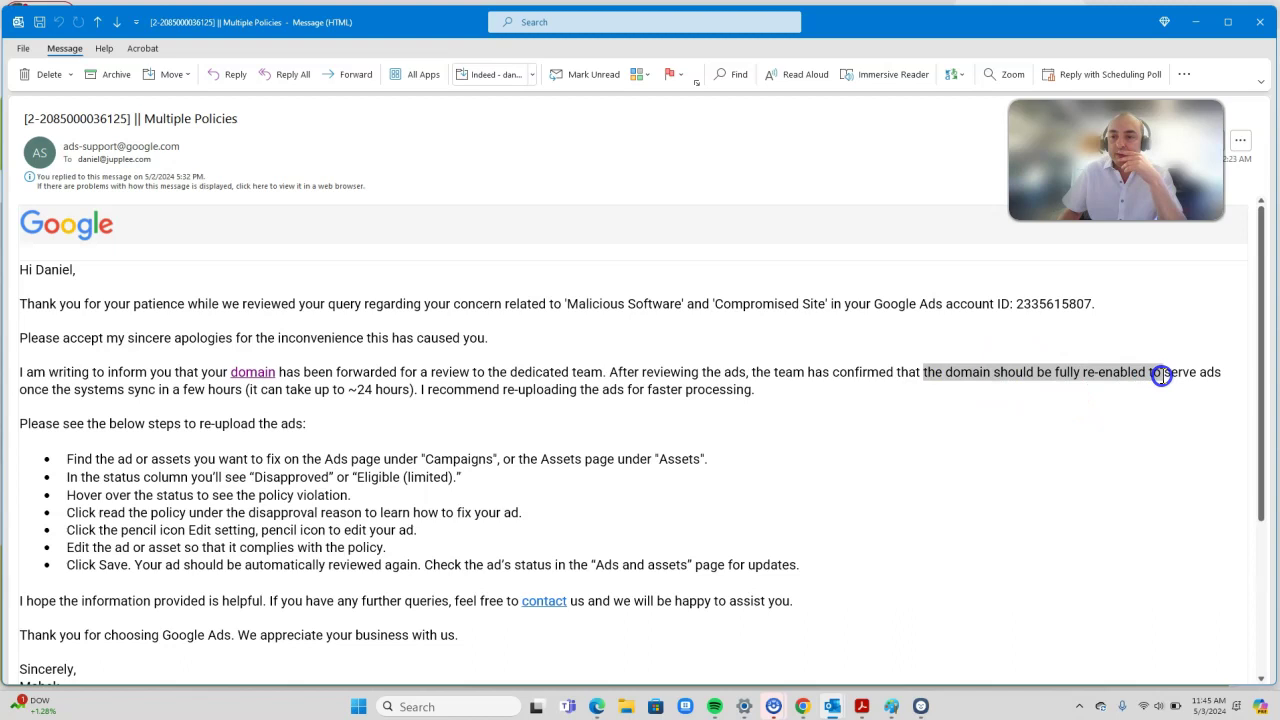
mouse_move(832, 706)
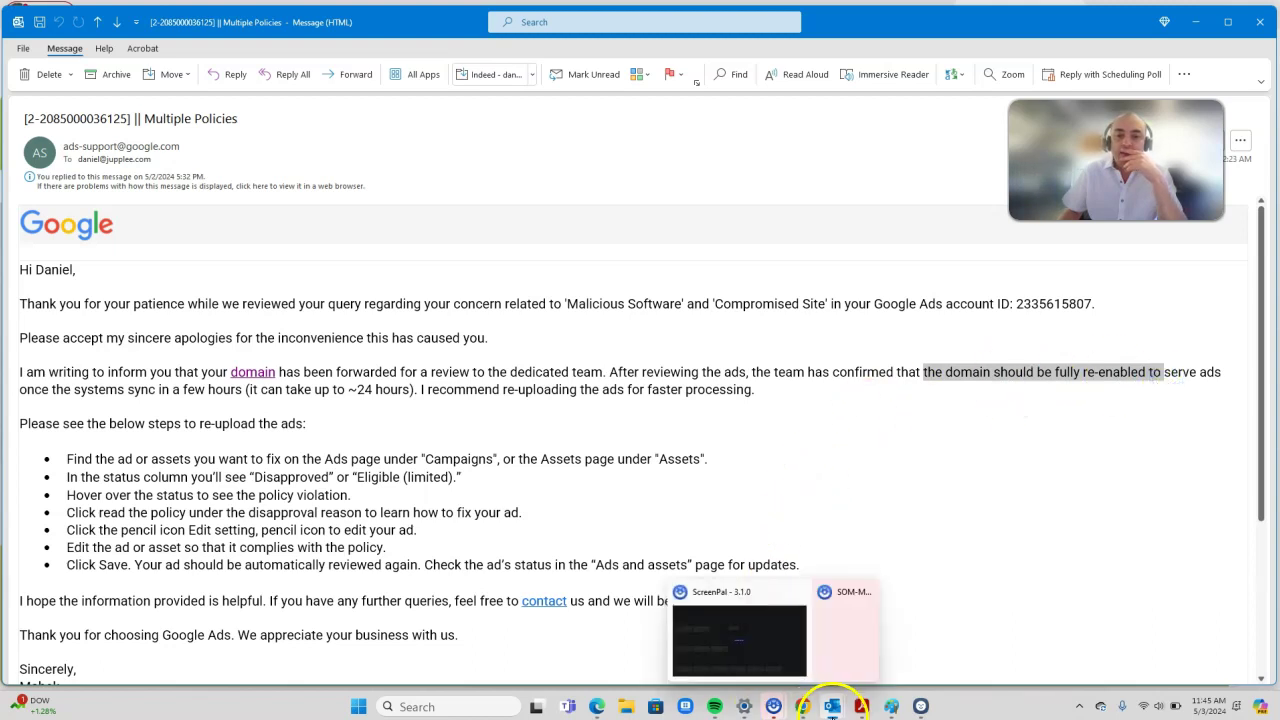
left_click(505, 650)
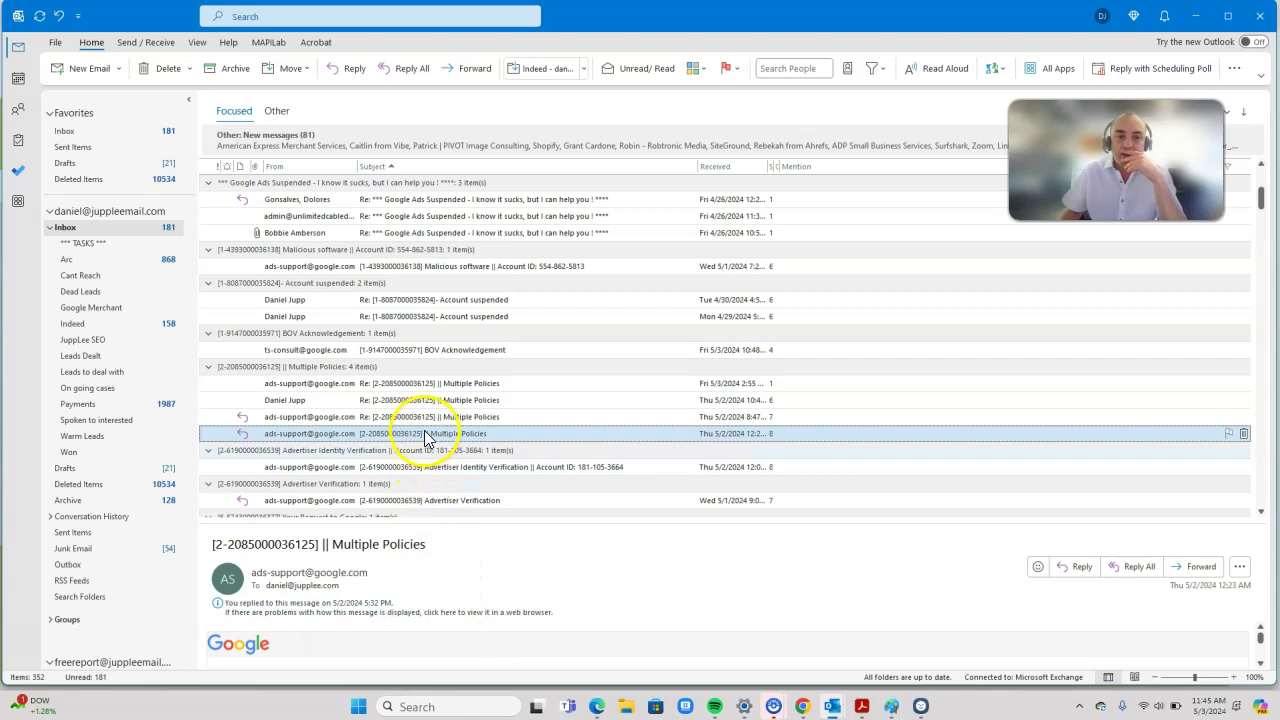
left_click(721, 168)
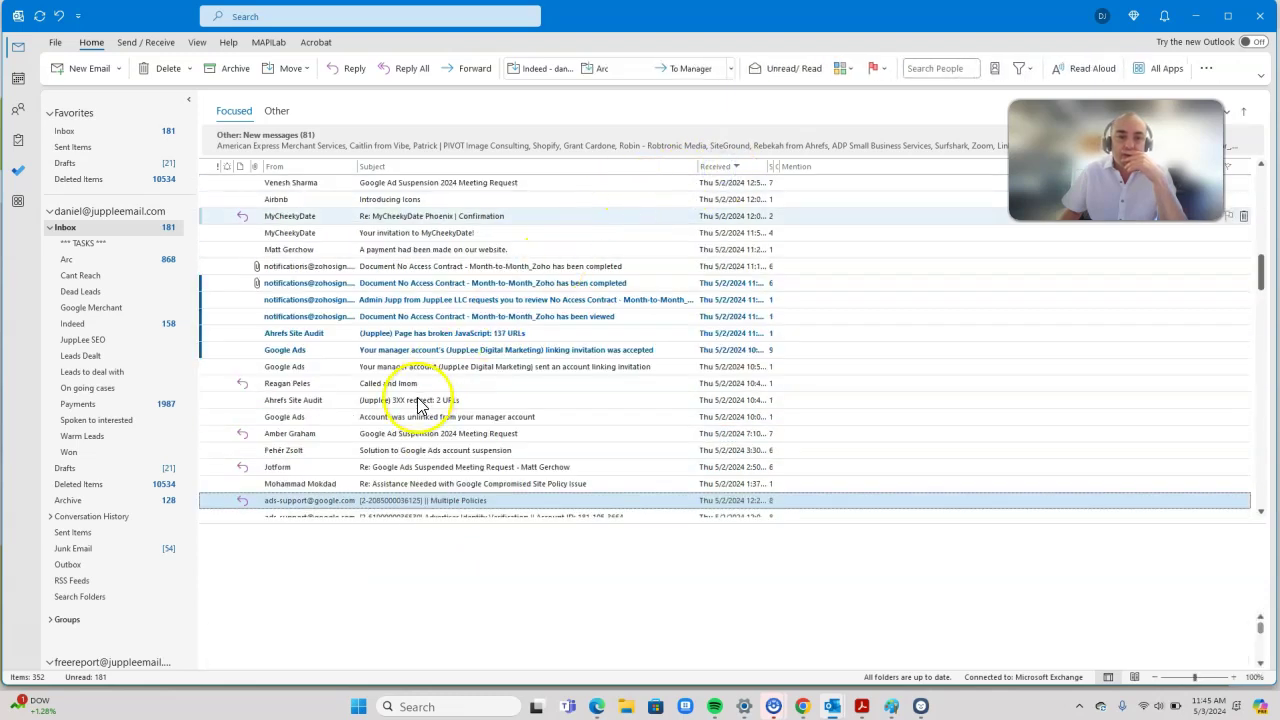
scroll(418, 405, "down", 1)
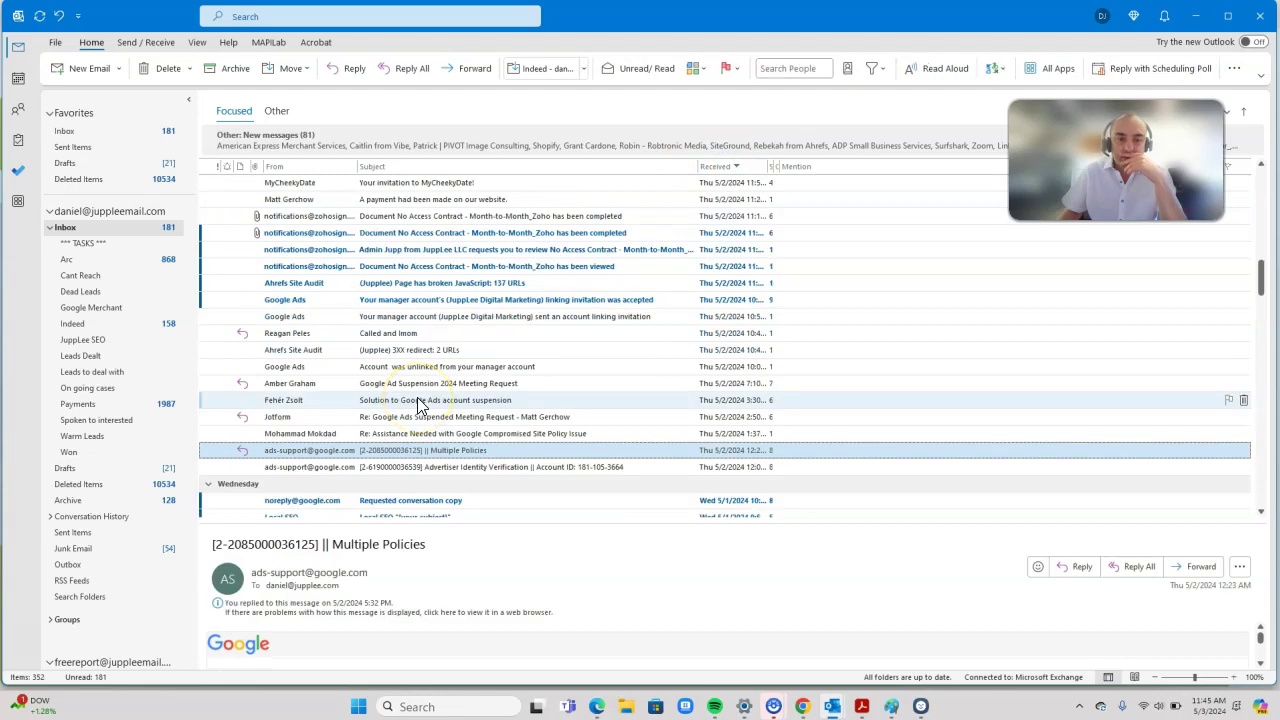
left_click(280, 168)
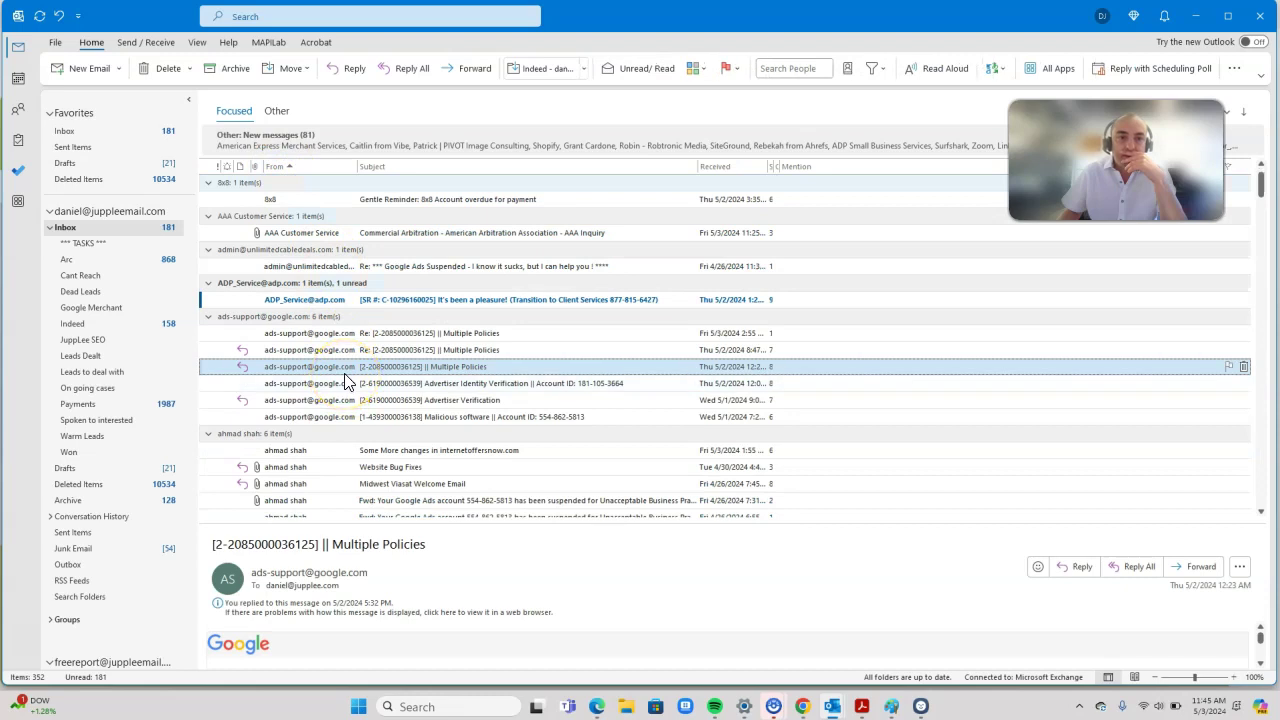
scroll(345, 380, "down", 2)
scroll(334, 378, "down", 3)
scroll(300, 423, "down", 3)
scroll(307, 425, "down", 3)
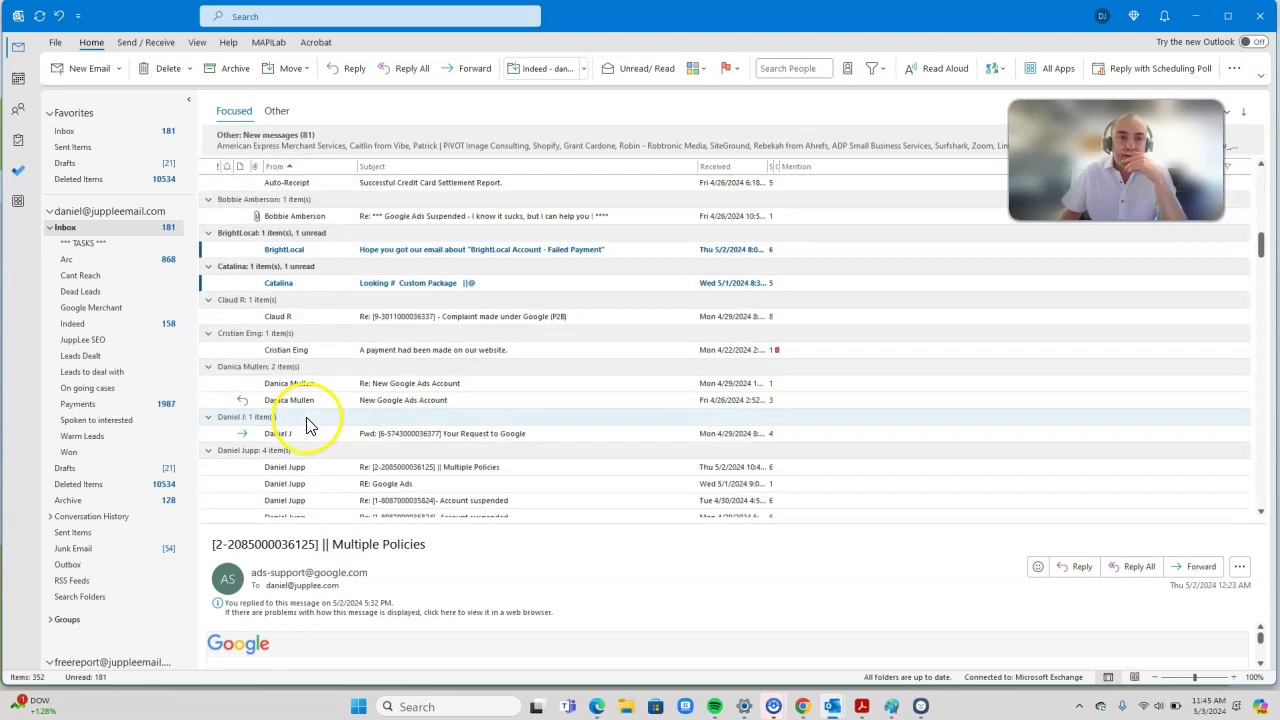
scroll(307, 425, "up", 2)
scroll(303, 414, "up", 3)
scroll(297, 423, "up", 3)
scroll(294, 423, "up", 2)
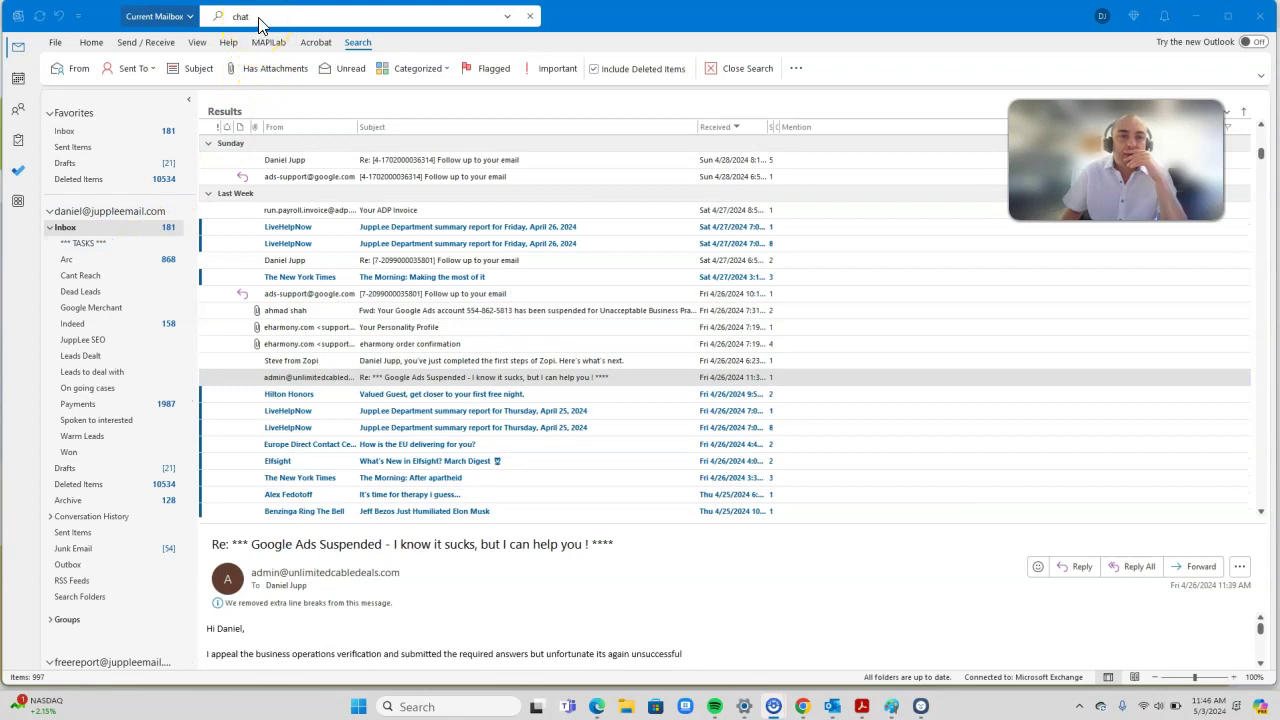
left_click(260, 17)
left_click(260, 17)
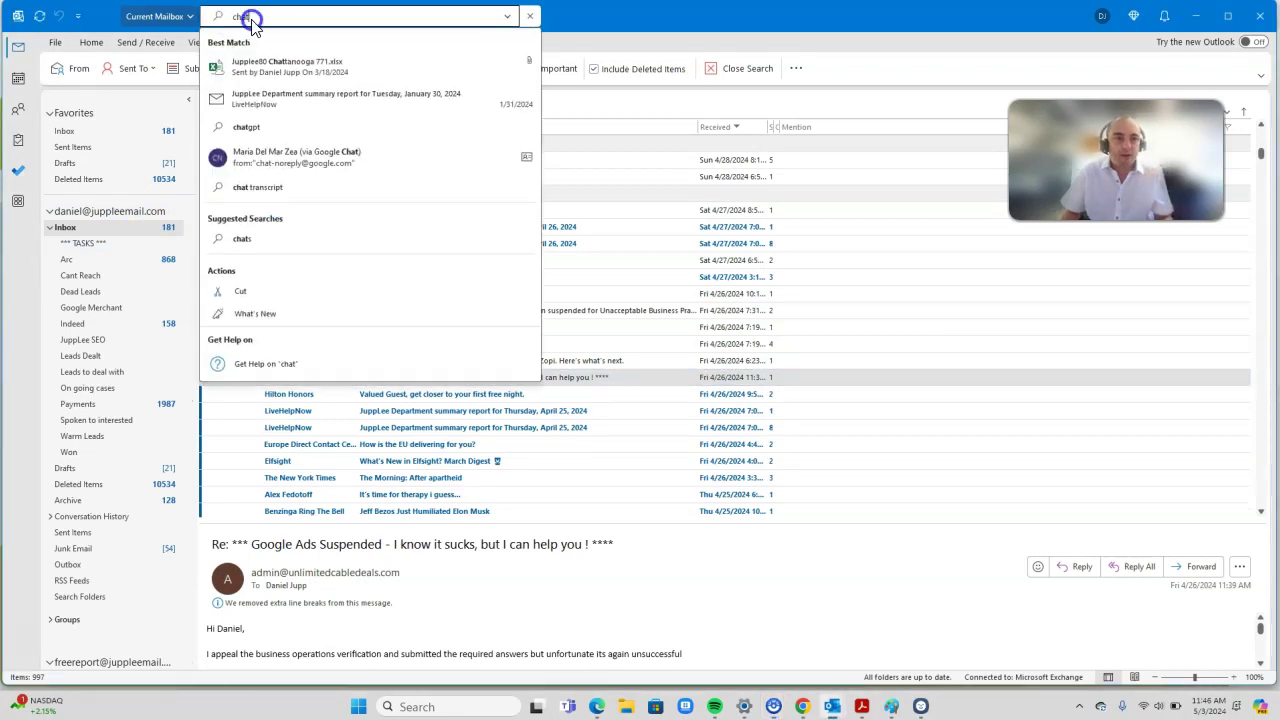
left_click(529, 18)
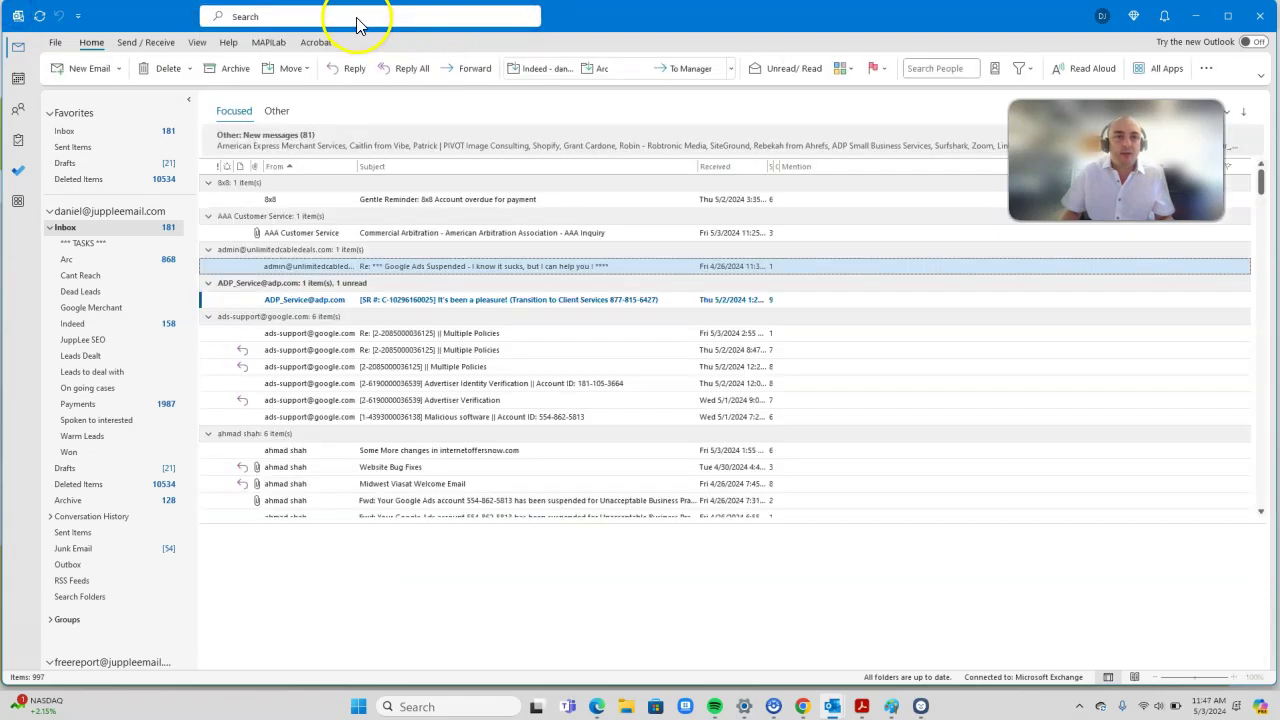
left_click(358, 17)
key("ctrl+v")
key("Return")
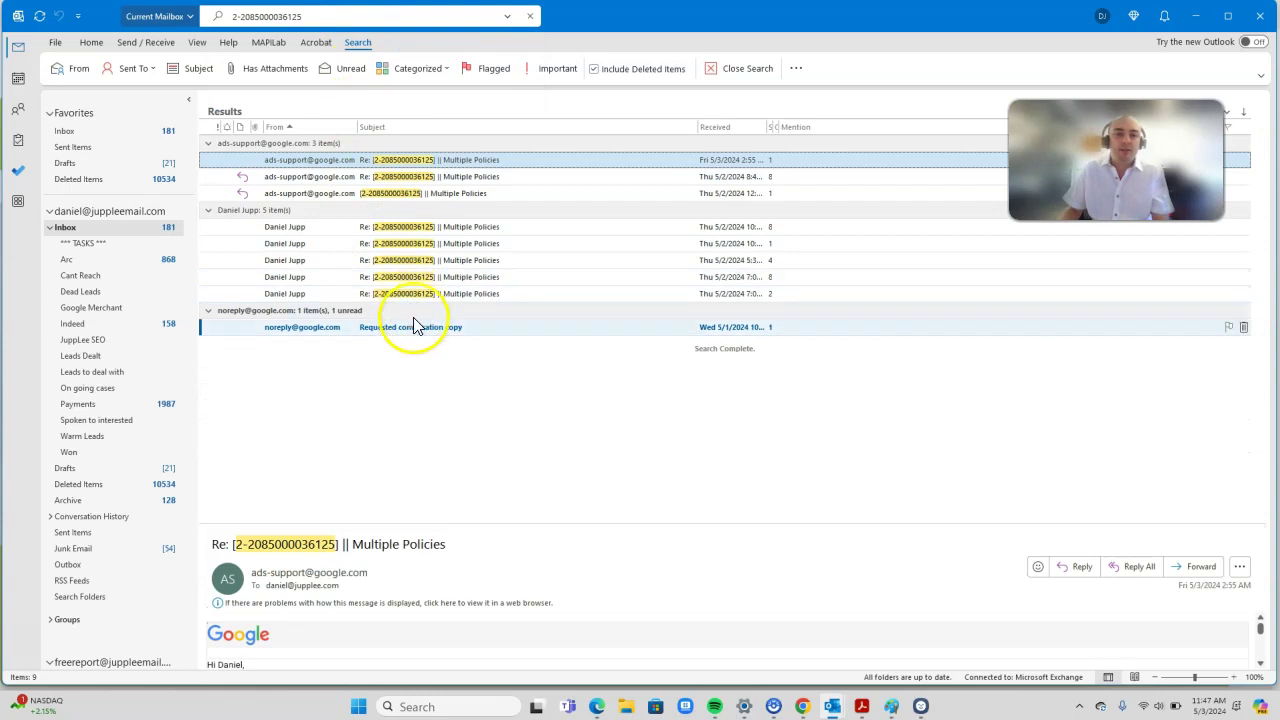
double_click(415, 330)
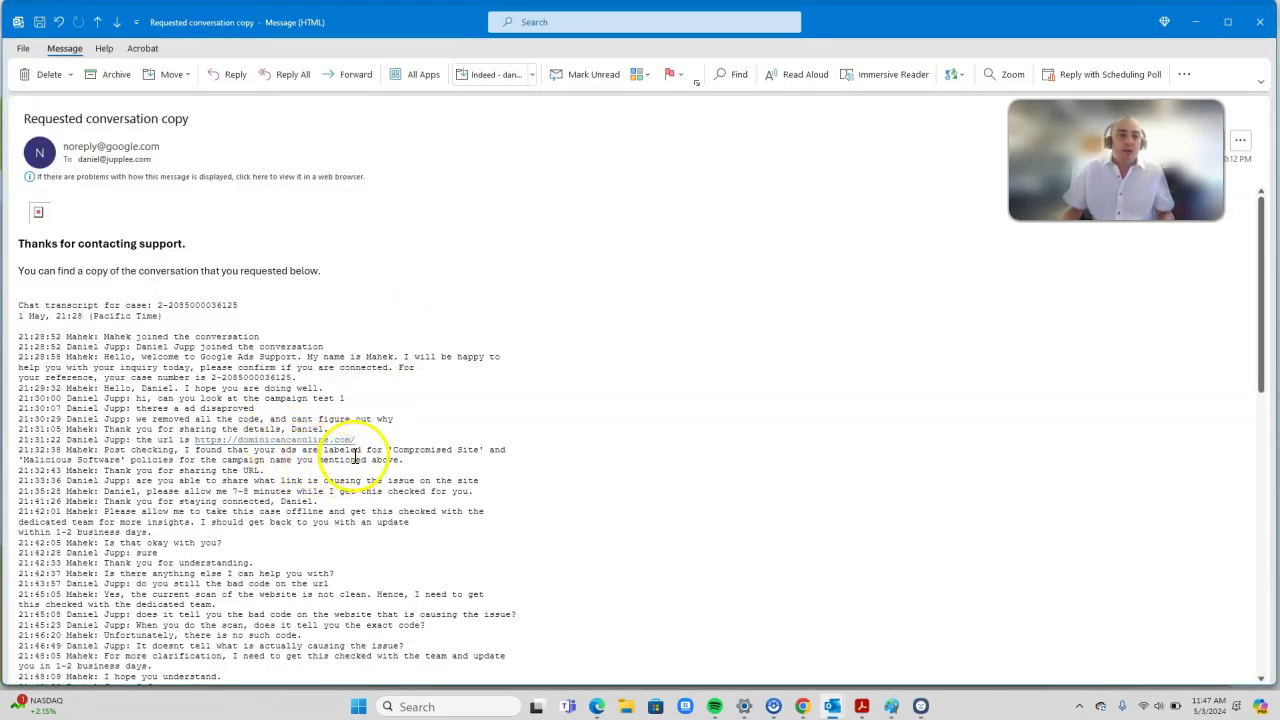
scroll(355, 456, "up", 5, "ctrl")
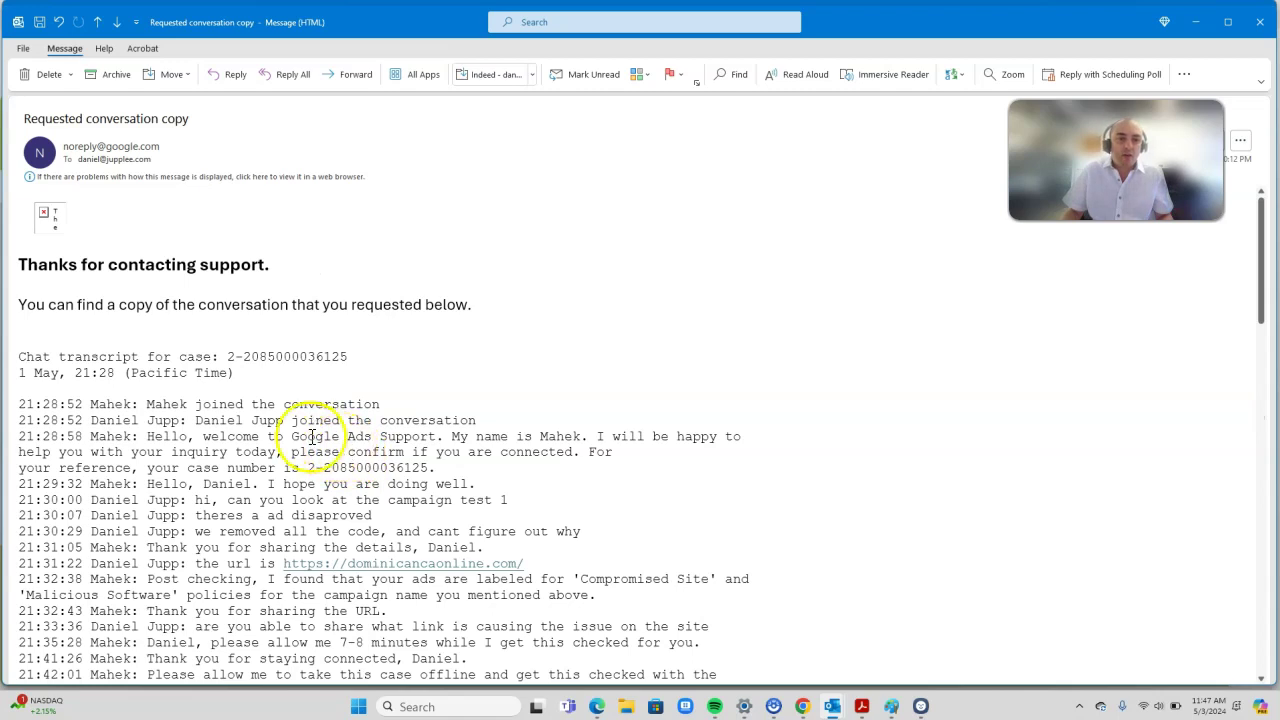
scroll(250, 420, "down", 2)
scroll(250, 425, "down", 3)
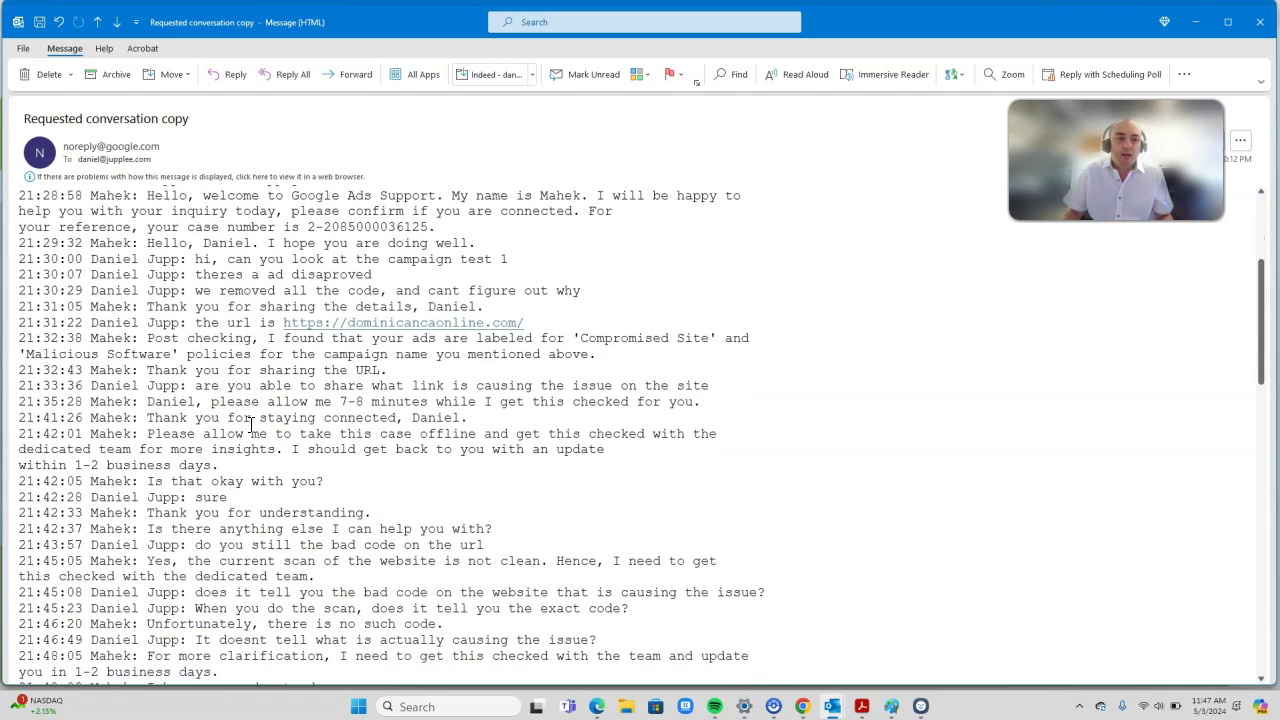
scroll(250, 425, "up", 1)
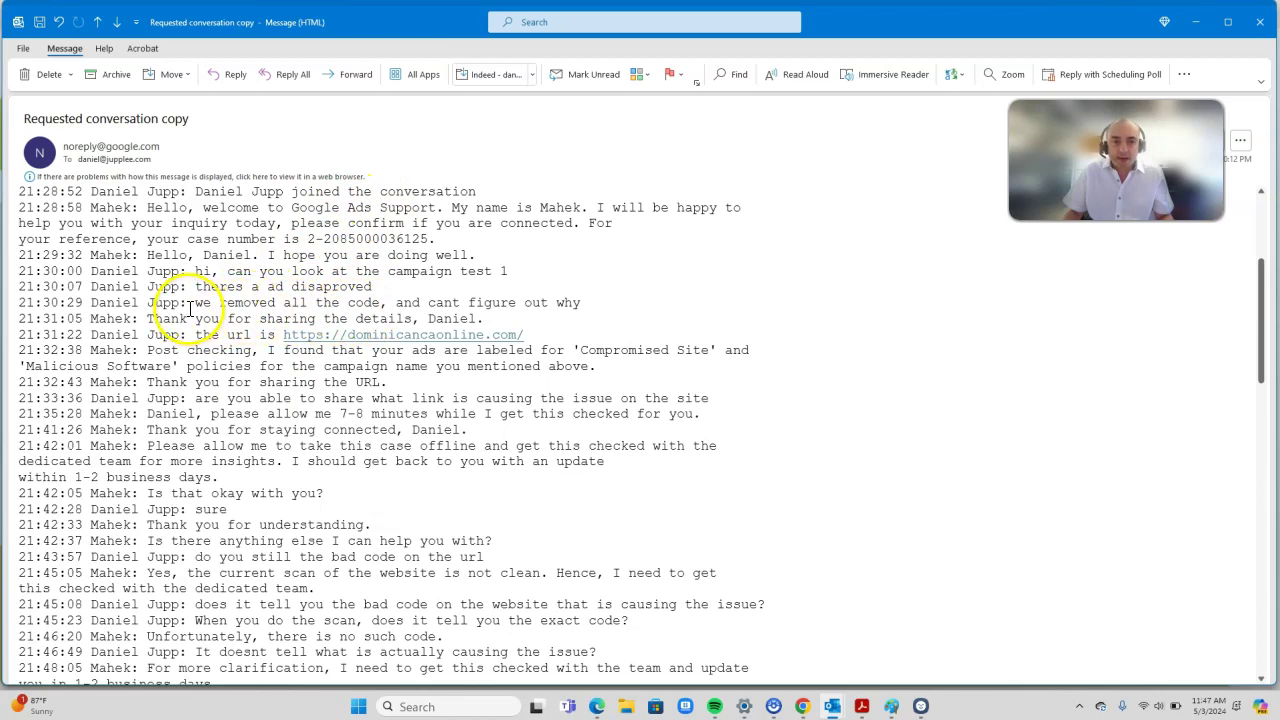
left_click_drag(302, 310, 547, 309)
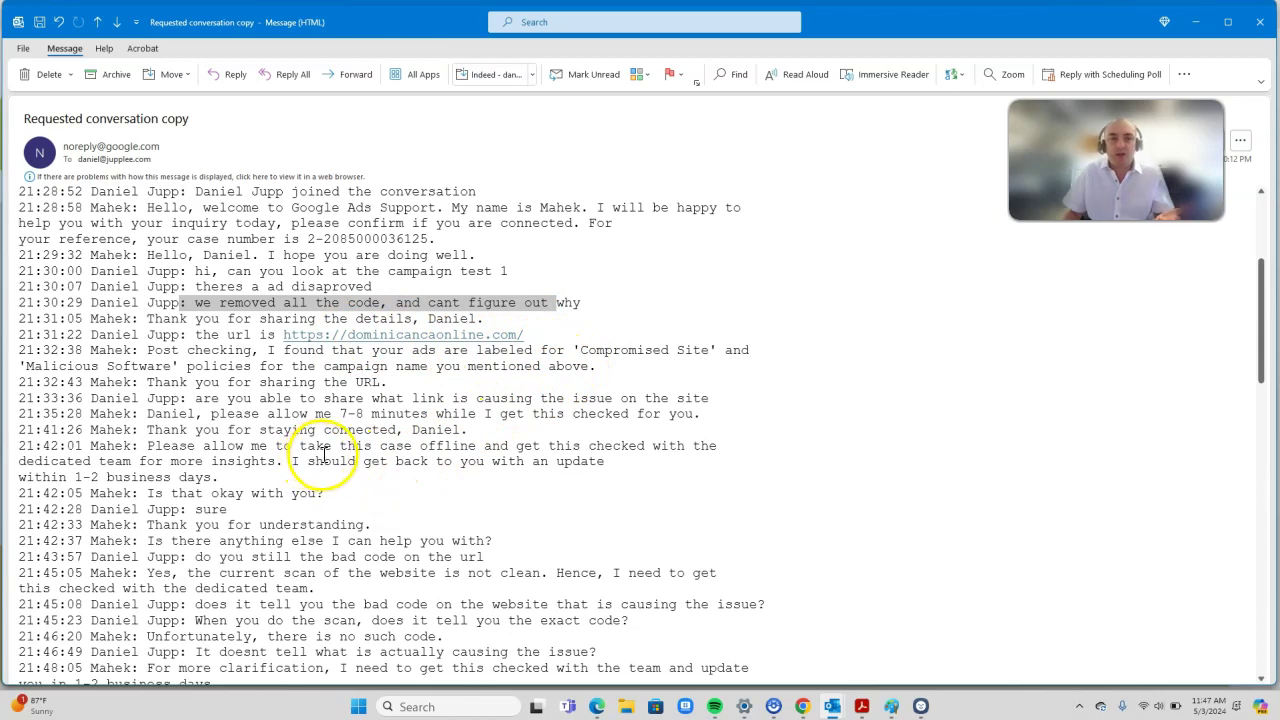
left_click(1196, 26)
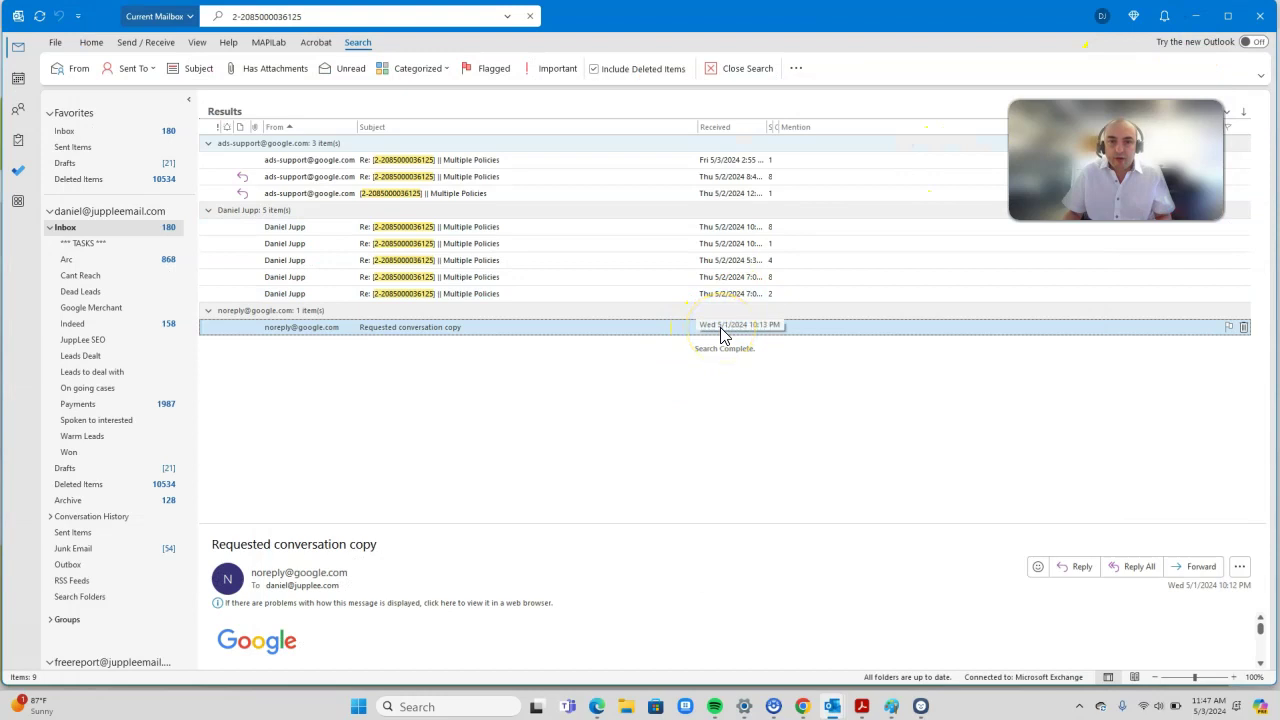
left_click(727, 160)
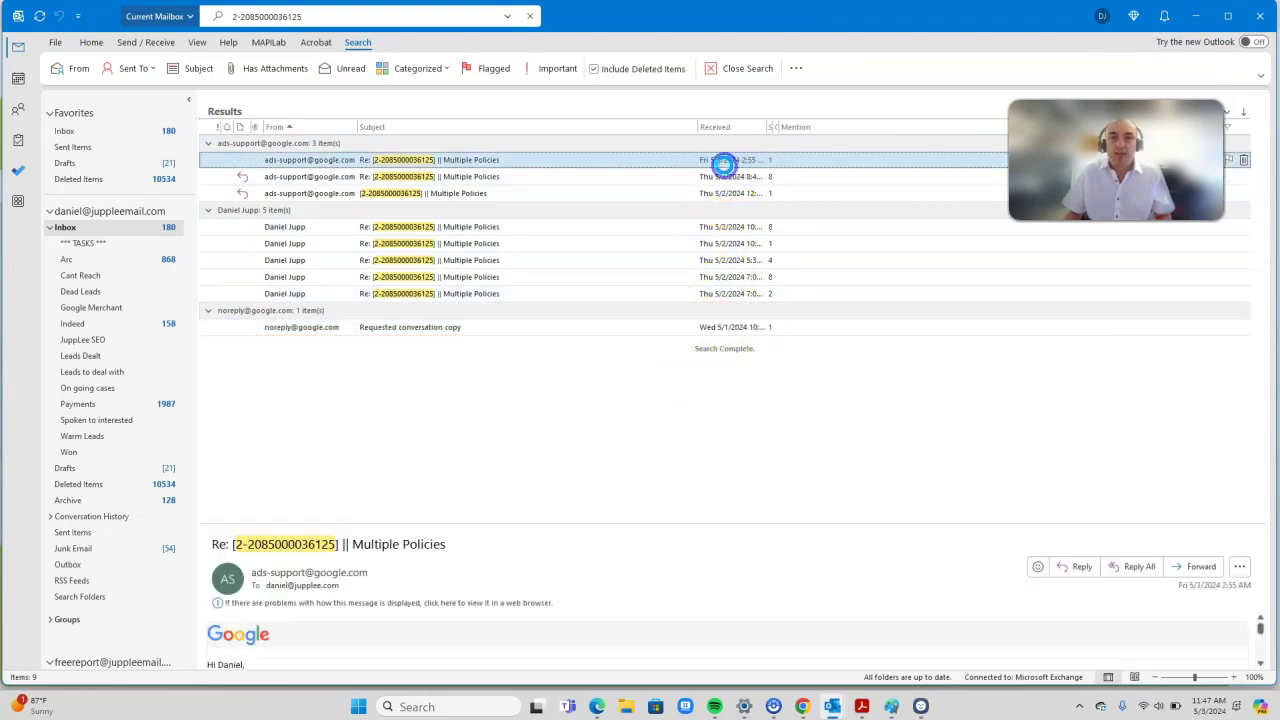
double_click(725, 166)
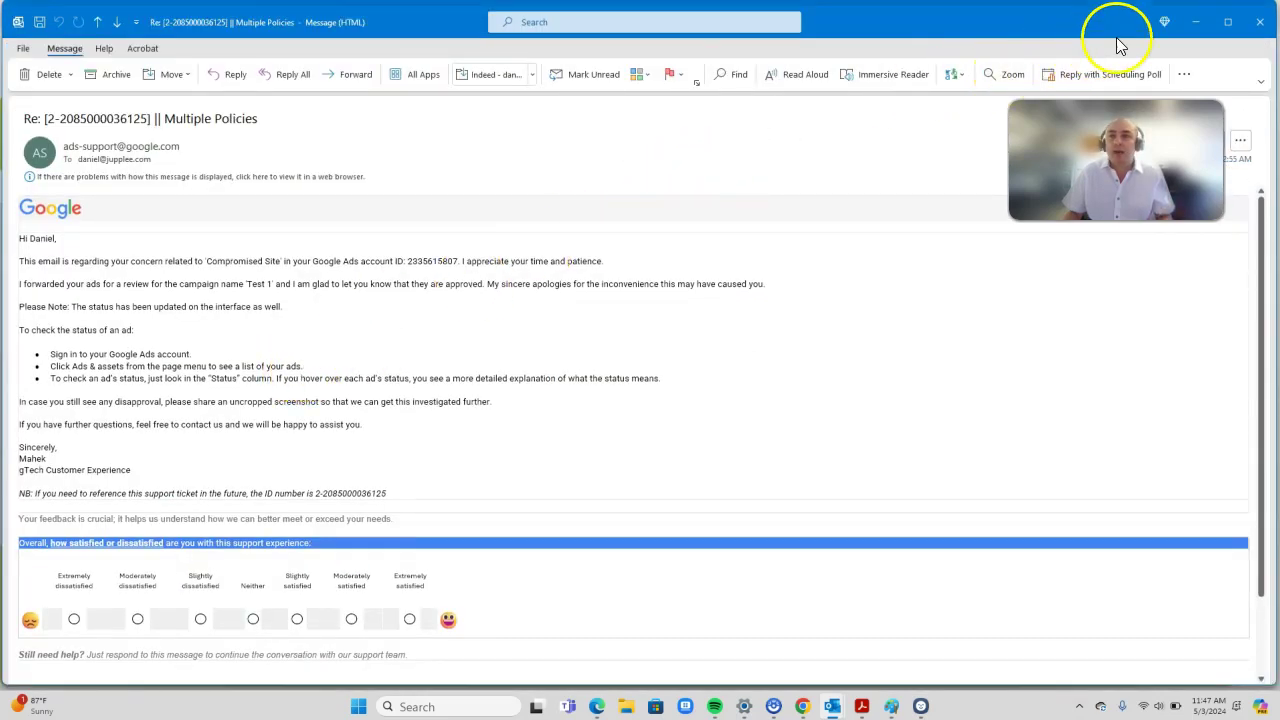
left_click(1194, 24)
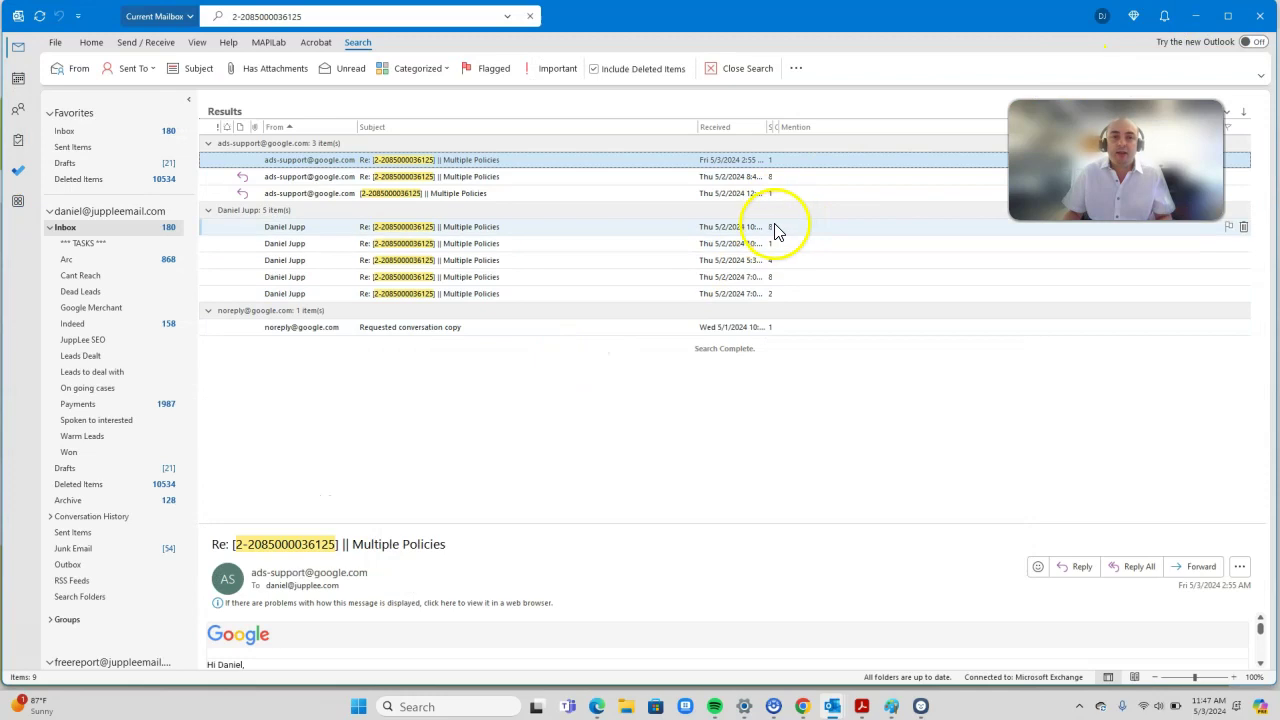
mouse_move(802, 706)
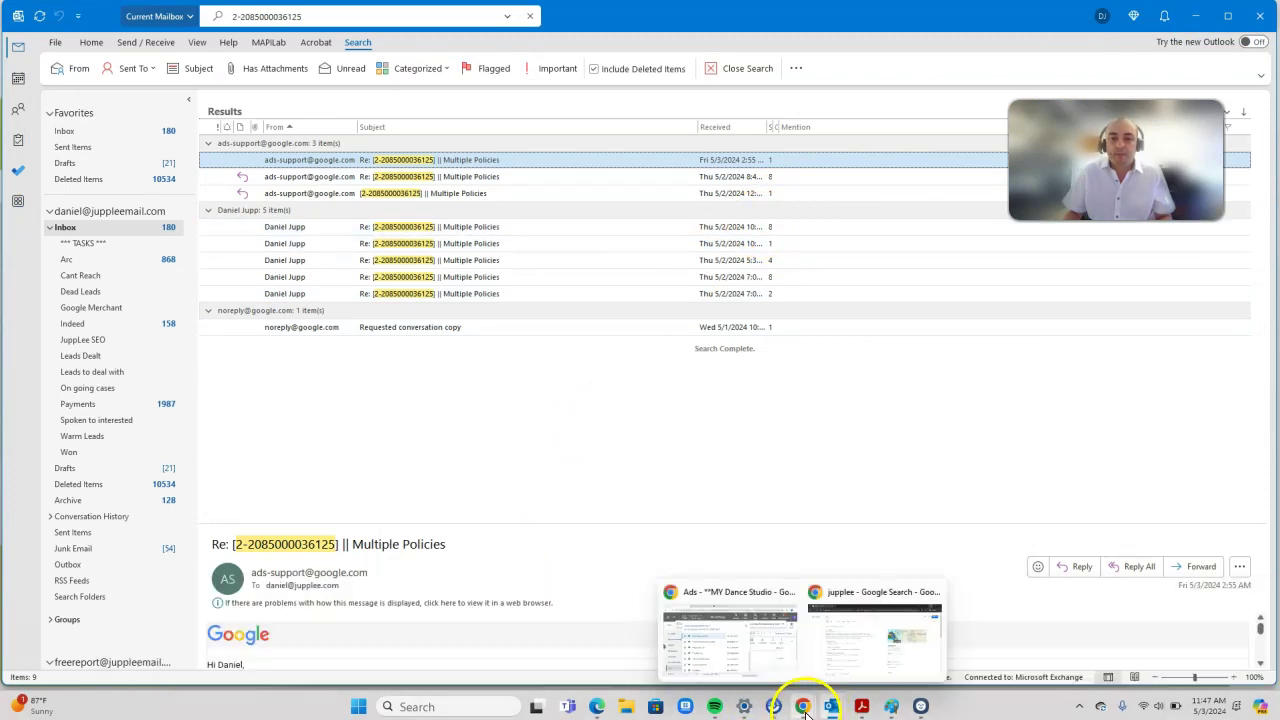
Step: Show the Test 1 campaign's test ad in Google Ads, then preview the earlier 23-hour-wait reply
left_click(737, 658)
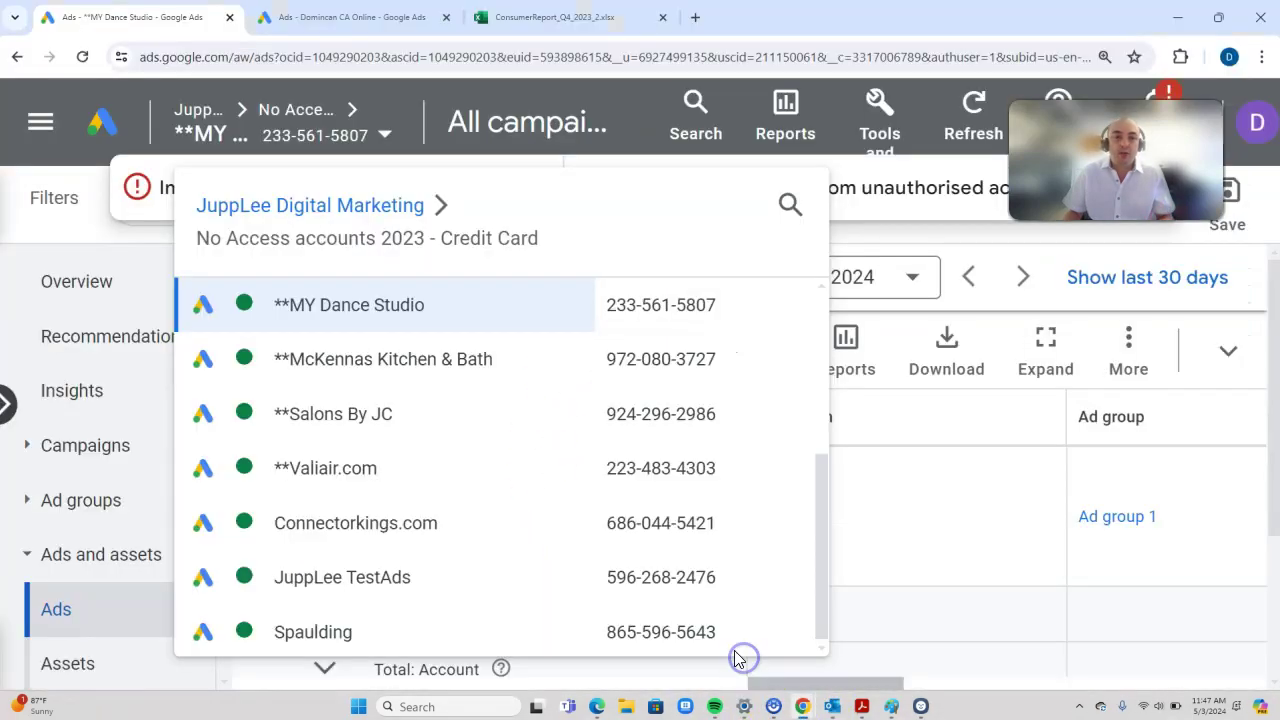
left_click(904, 247)
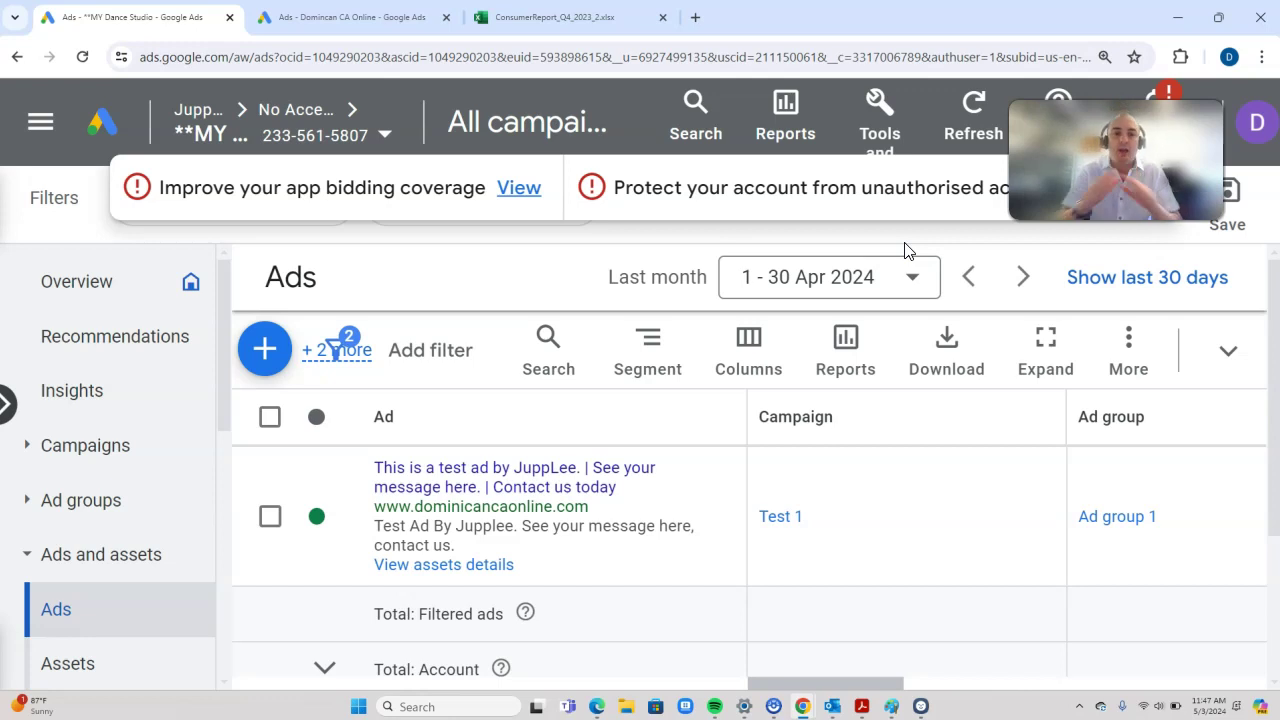
key("alt+Tab")
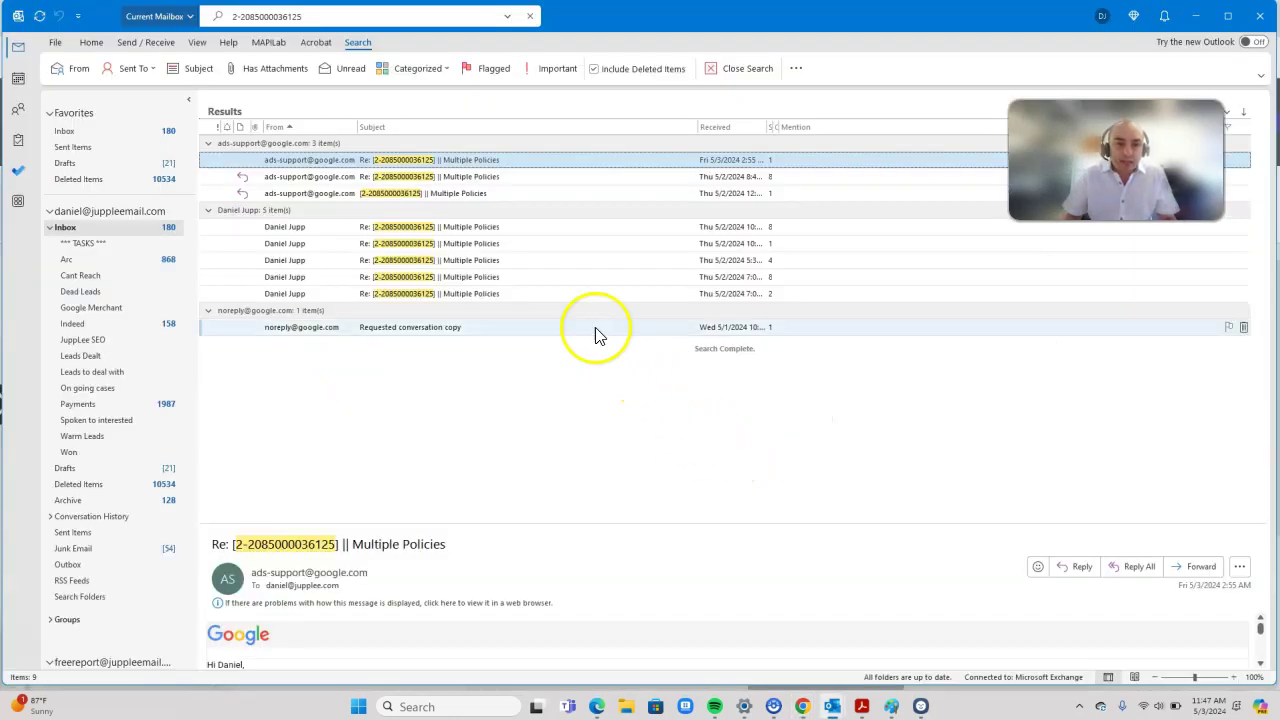
left_click(512, 245)
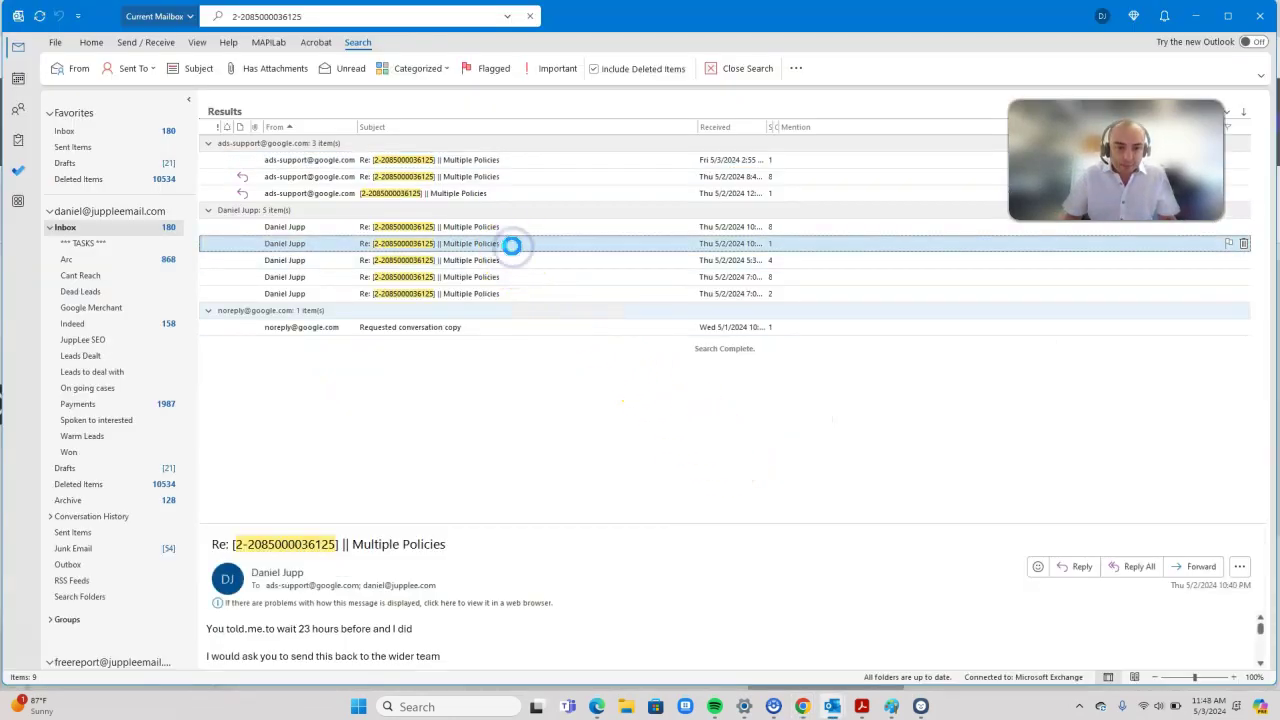
double_click(512, 245)
scroll(320, 527, "down", 1)
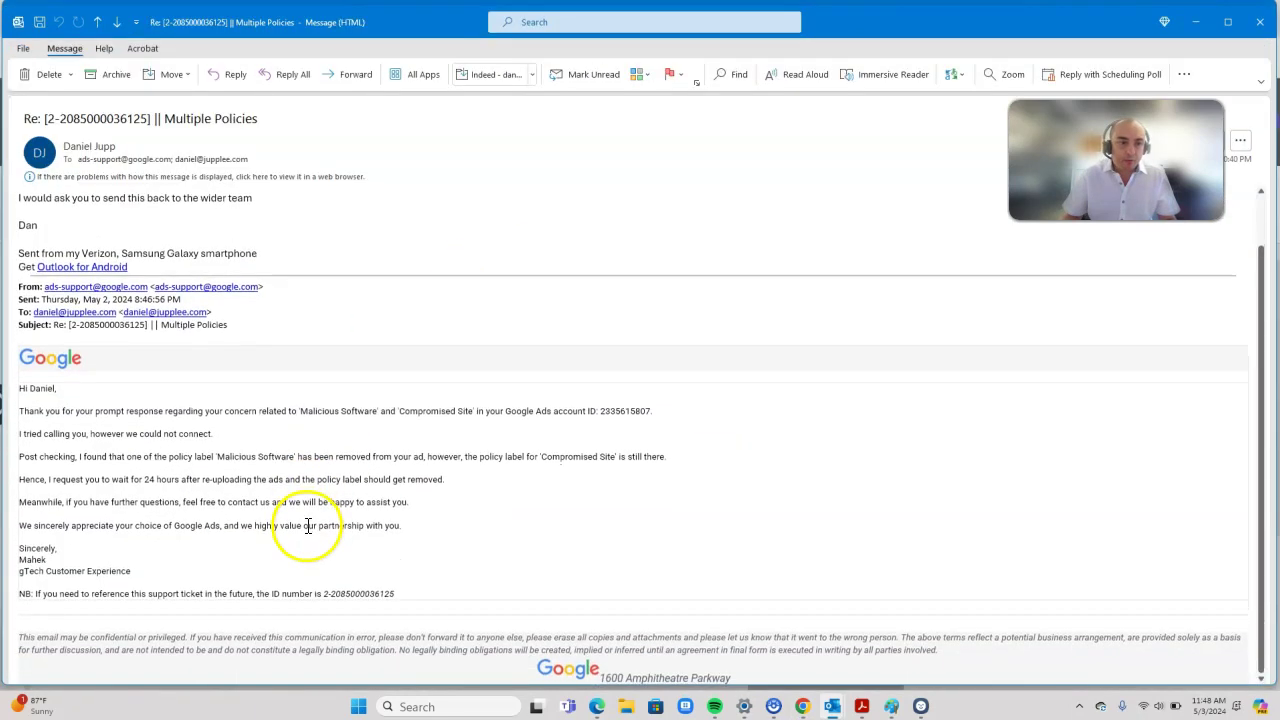
scroll(310, 526, "down", 1)
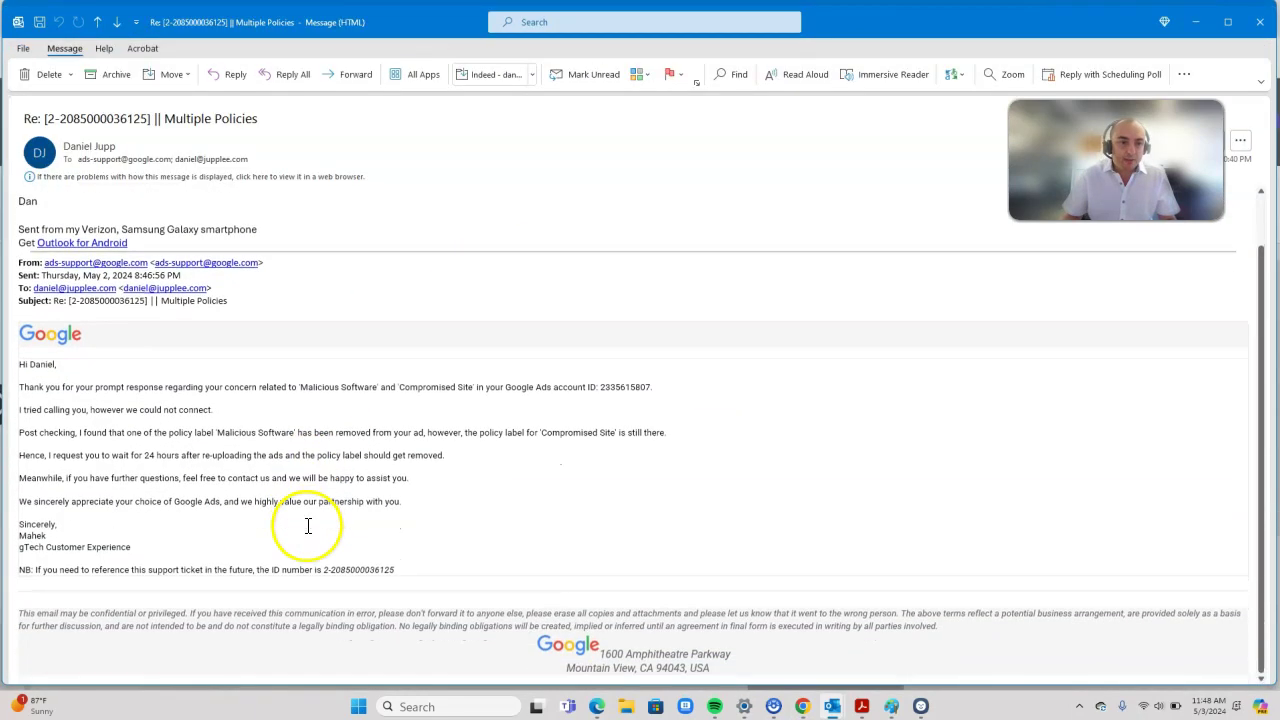
left_click(1260, 35)
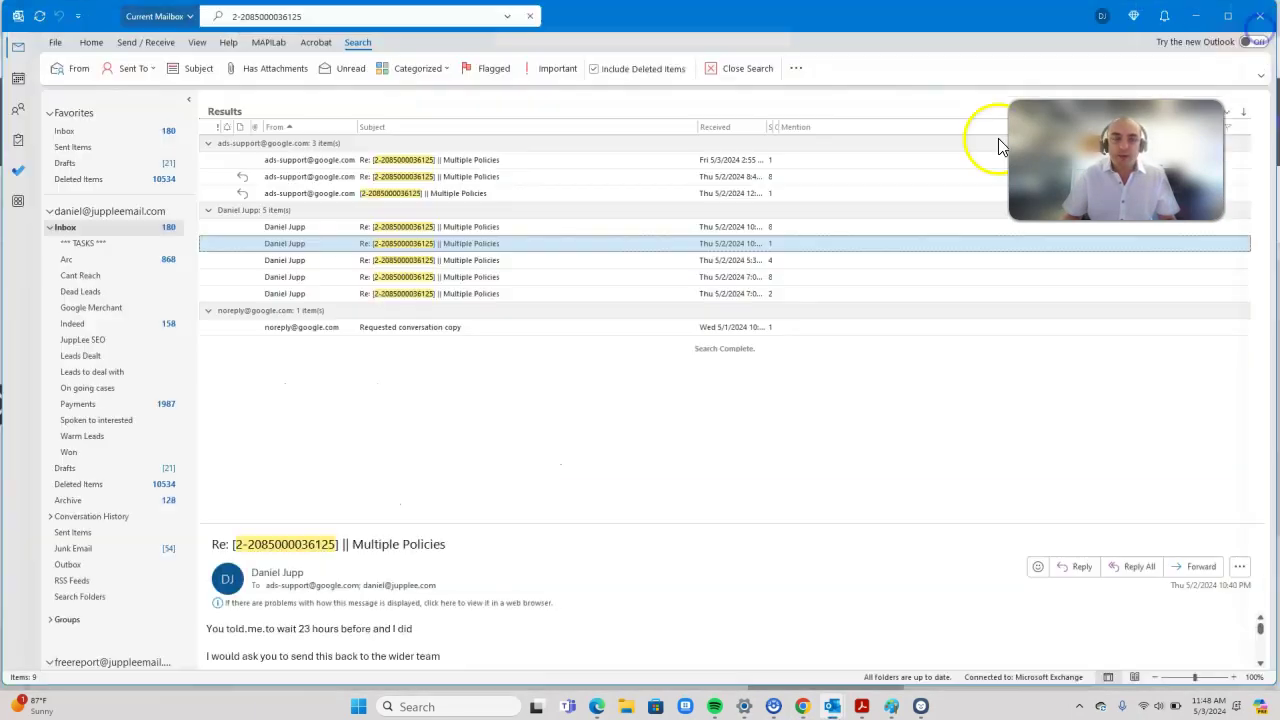
double_click(547, 293)
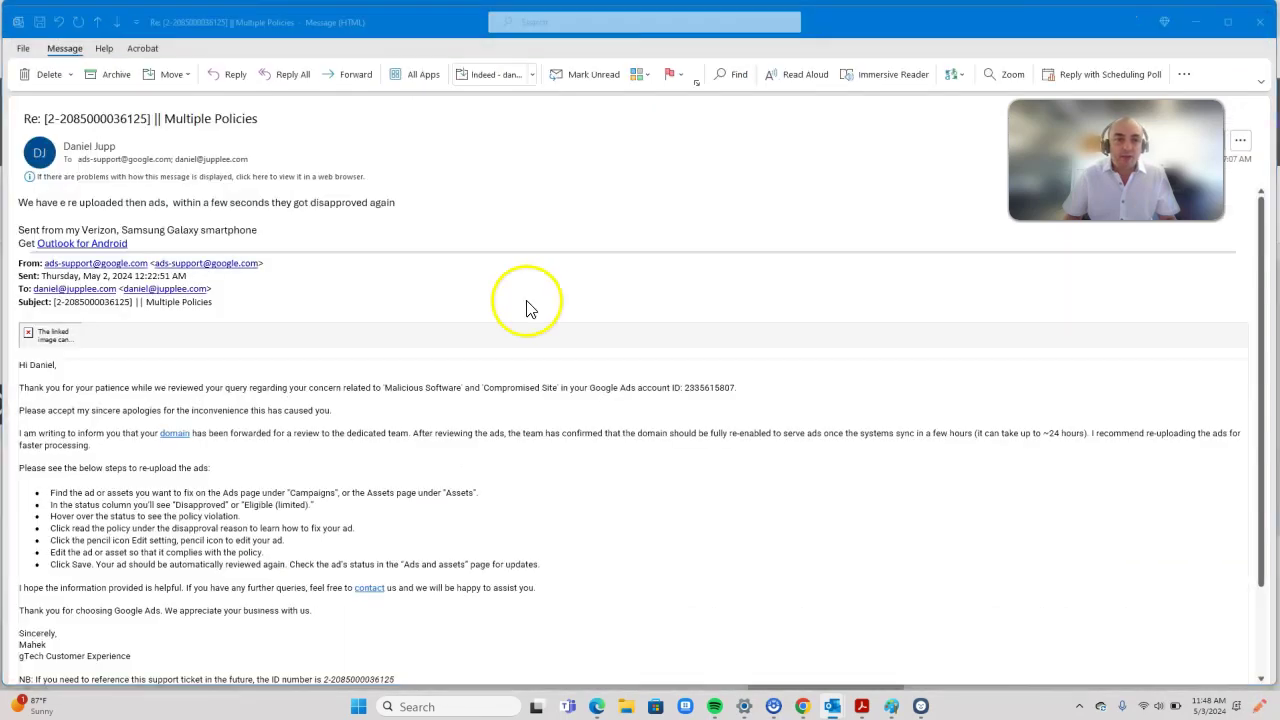
Step: Open the Requested conversation copy transcript and highlight the offline-case, Post checking and Malicious Software lines
key("Escape")
double_click(429, 331)
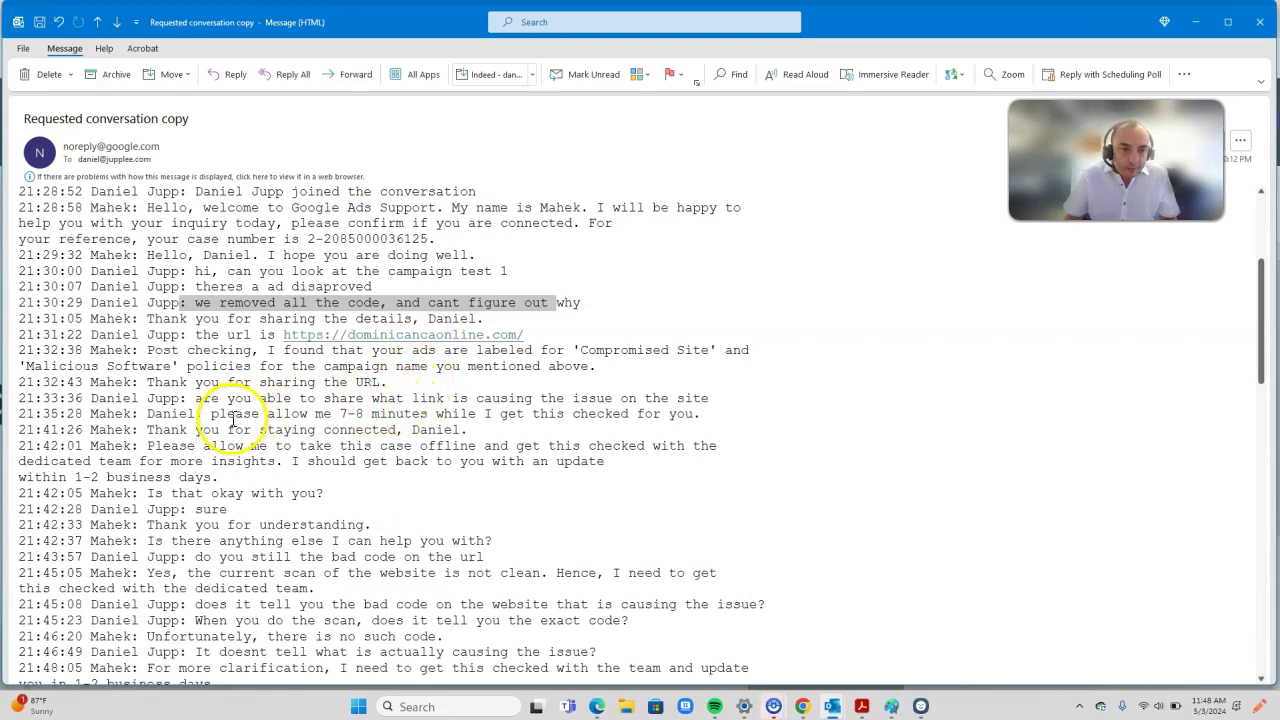
left_click_drag(300, 446, 350, 447)
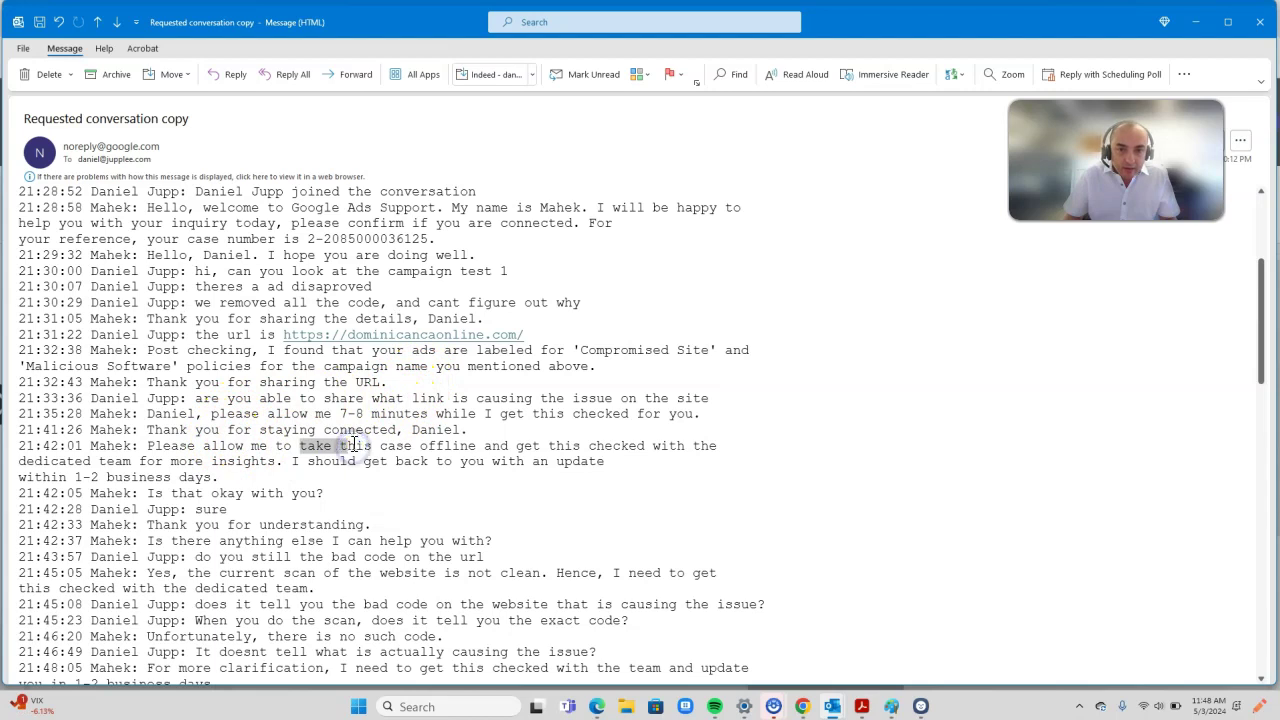
left_click_drag(156, 350, 613, 350)
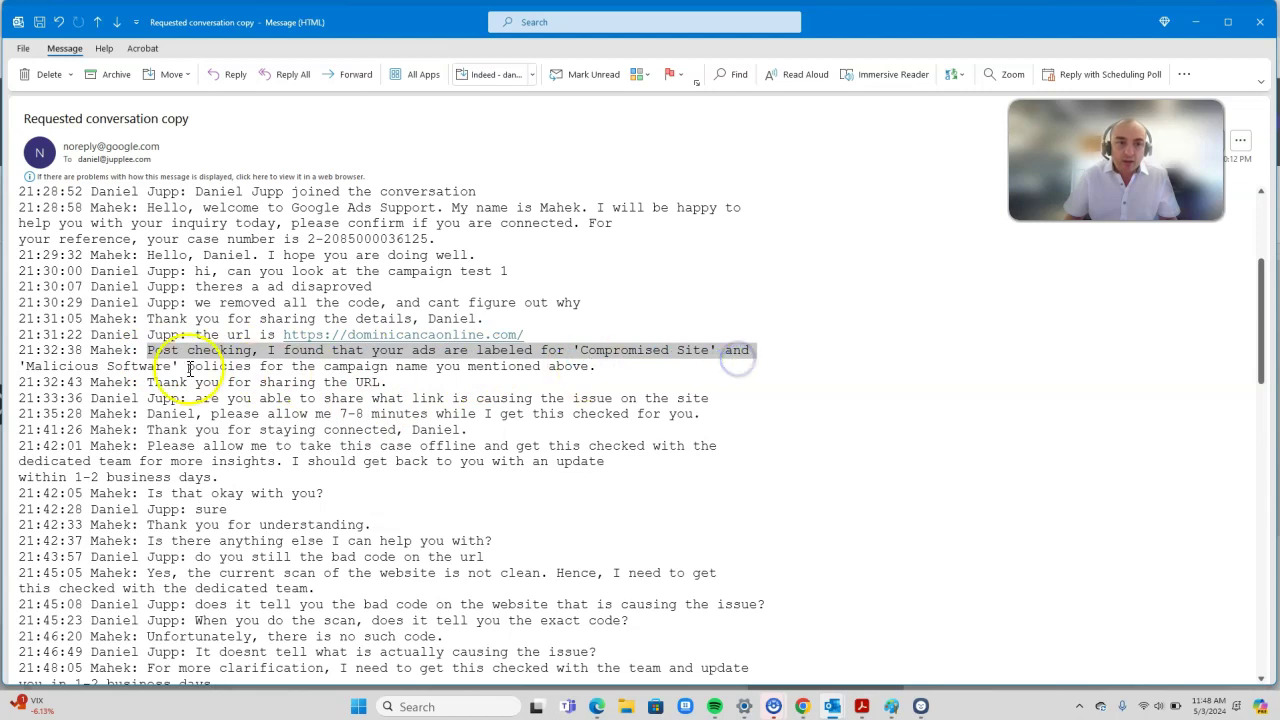
left_click_drag(22, 366, 581, 366)
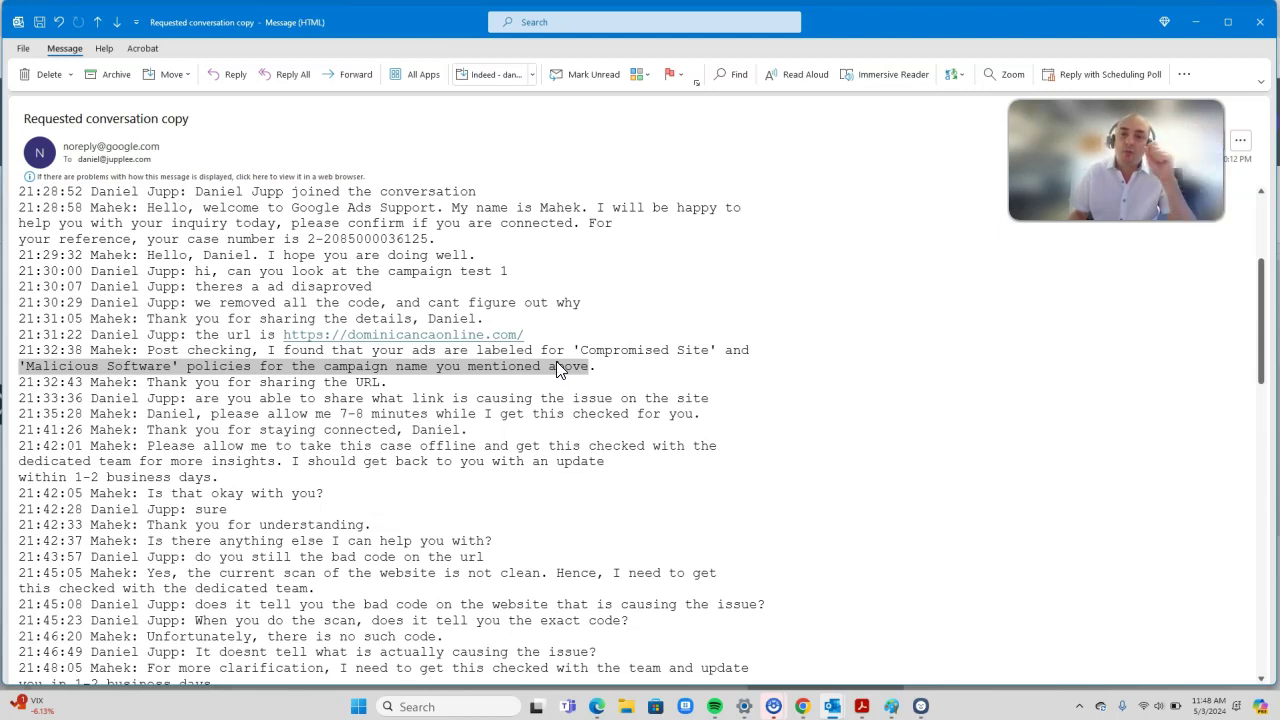
left_click(592, 376)
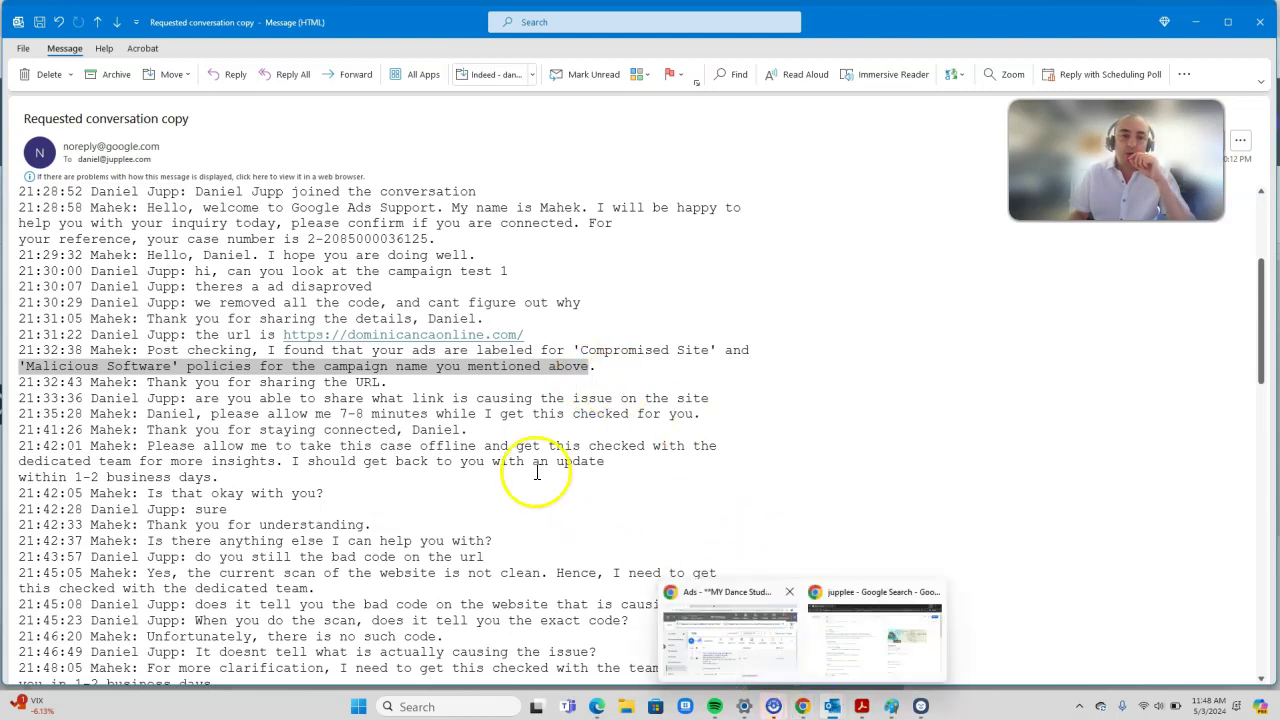
left_click_drag(524, 334, 298, 331)
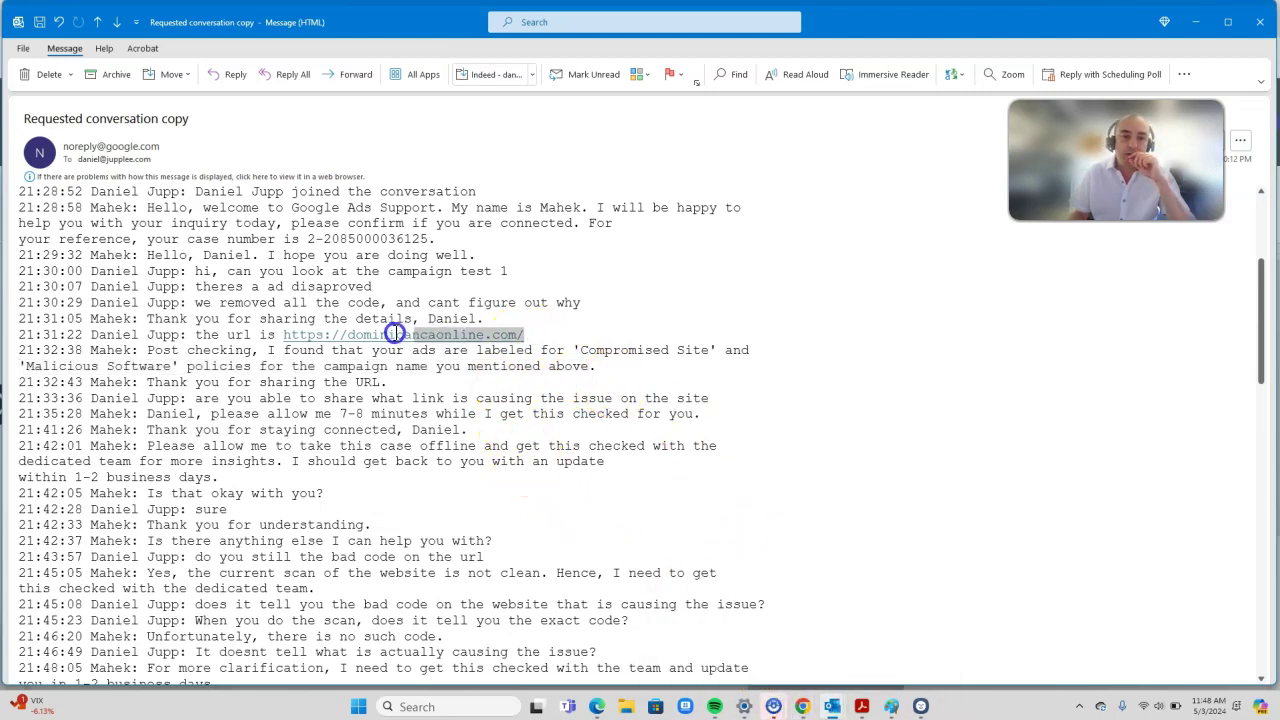
right_click(297, 337)
left_click(325, 350)
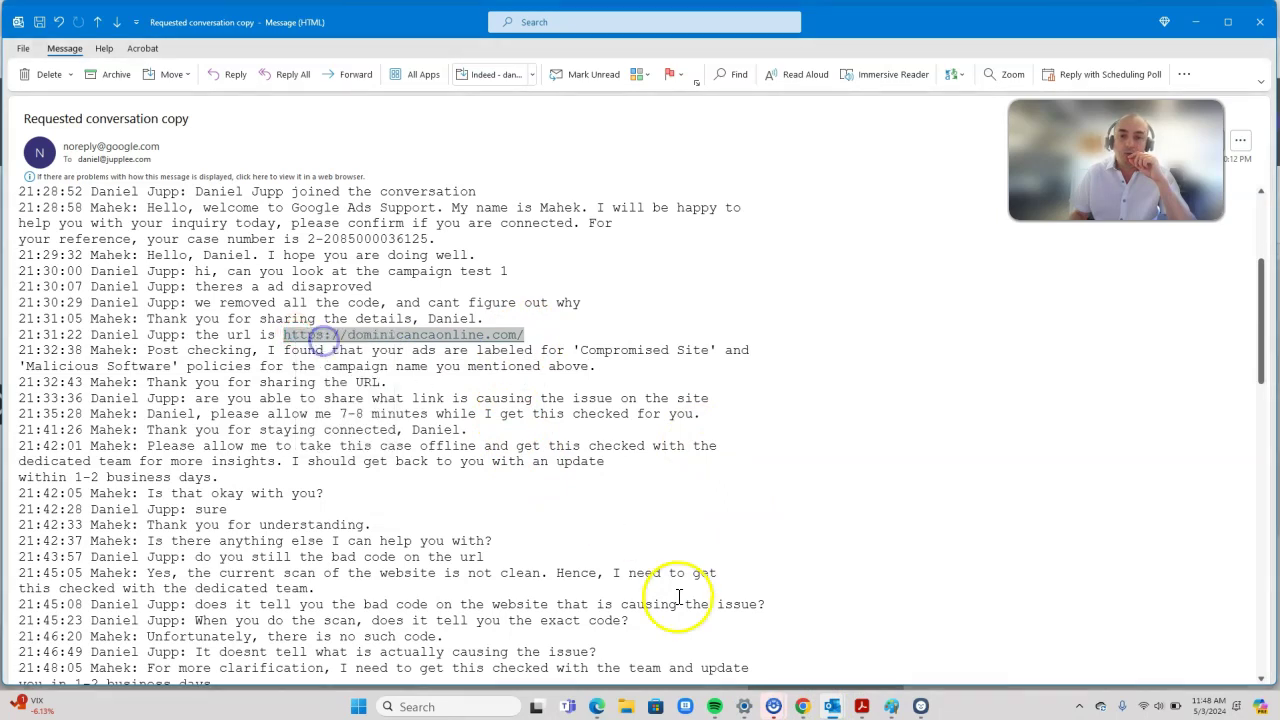
left_click(802, 707)
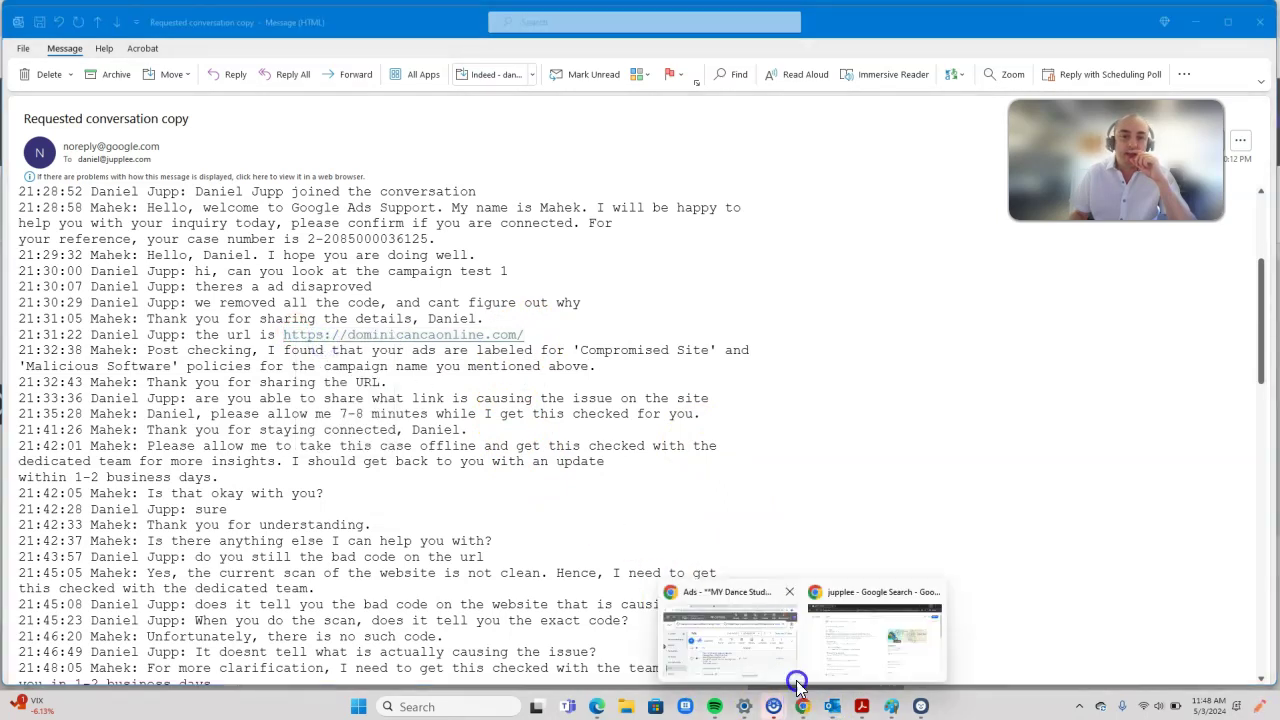
Step: In a new Incognito tab, load adsuspension.com's Useful links page and scroll to the site-safety links
left_click(838, 648)
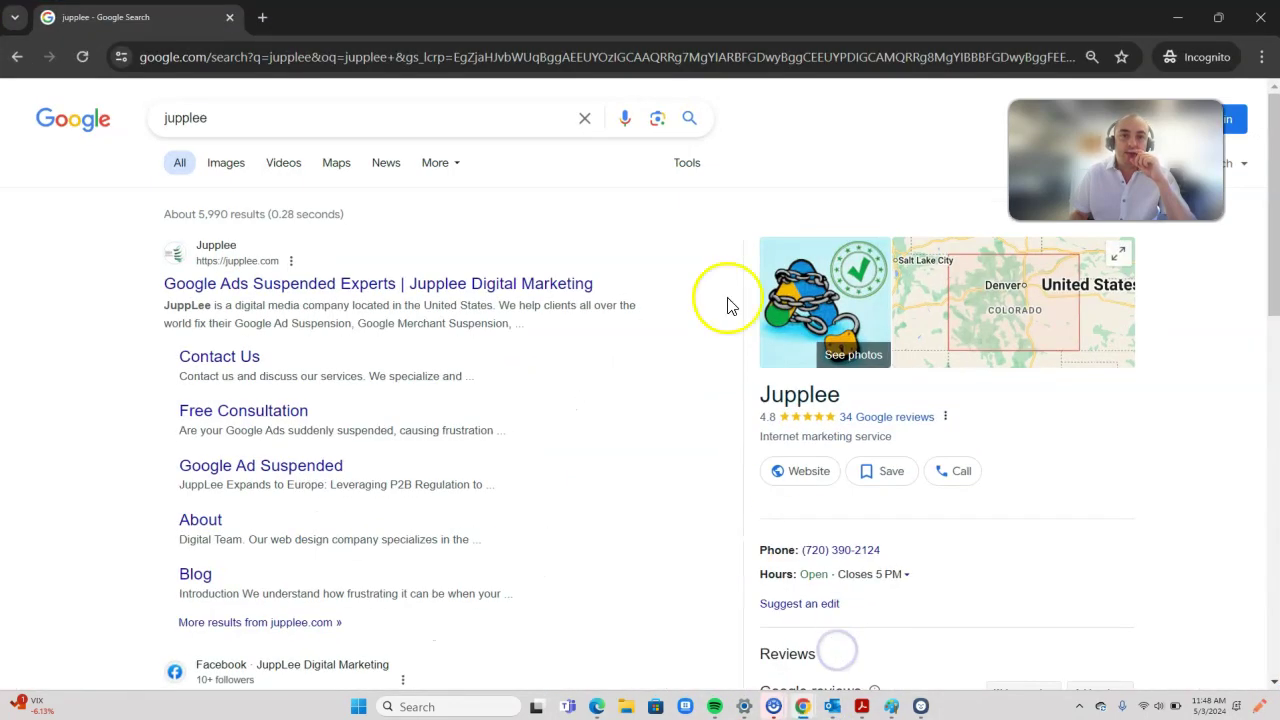
left_click(262, 19)
type("a")
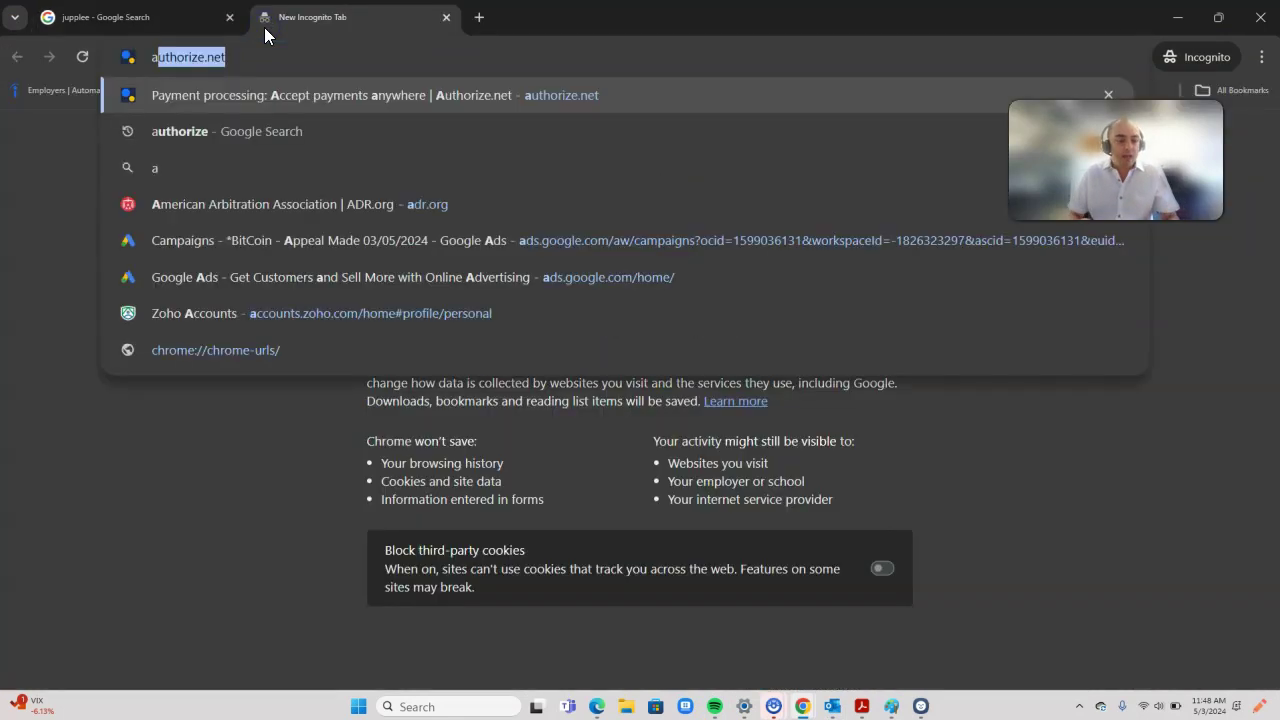
type("dsus")
key("Return")
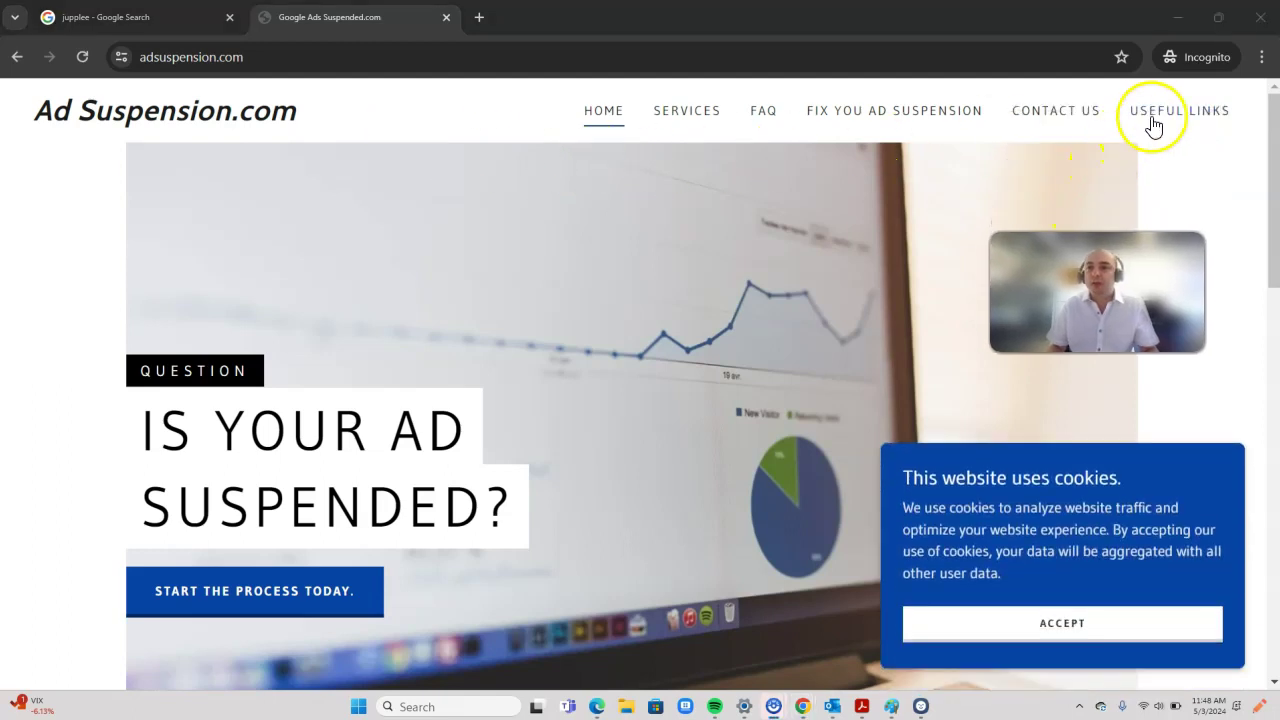
left_click(1153, 115)
scroll(660, 393, "down", 3)
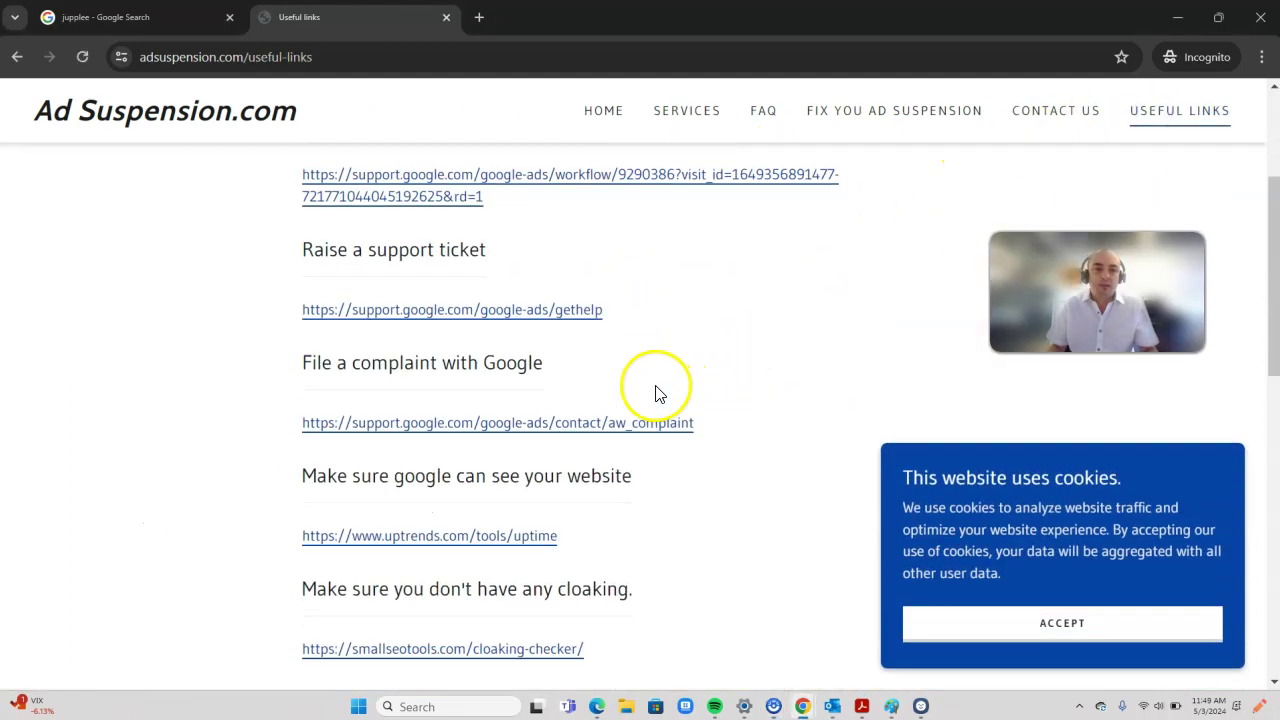
scroll(659, 393, "down", 2)
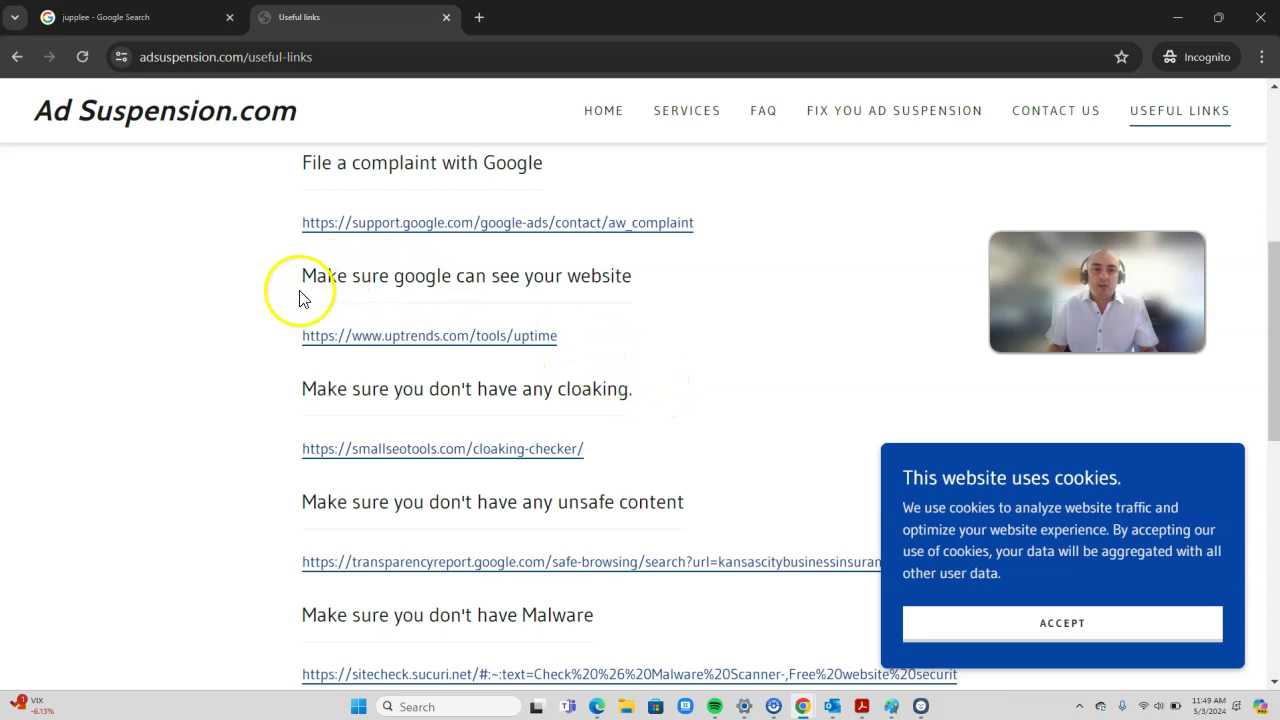
scroll(300, 372, "down", 1)
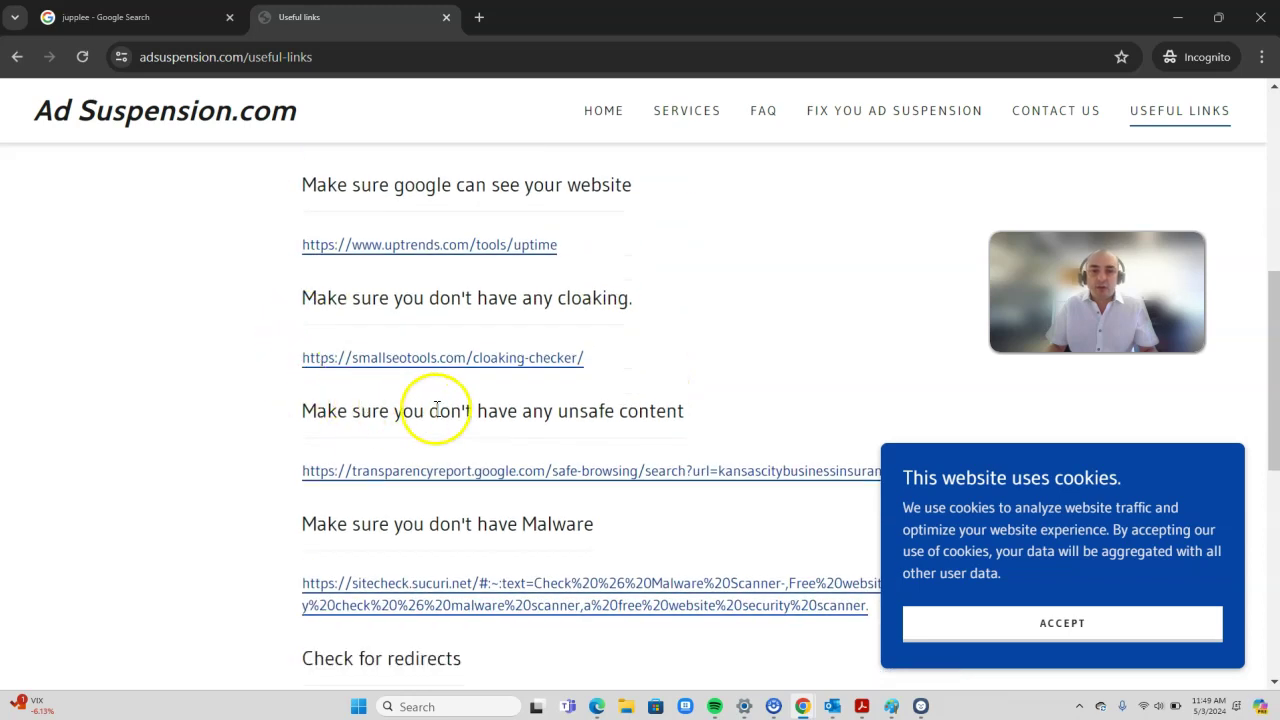
left_click(390, 472)
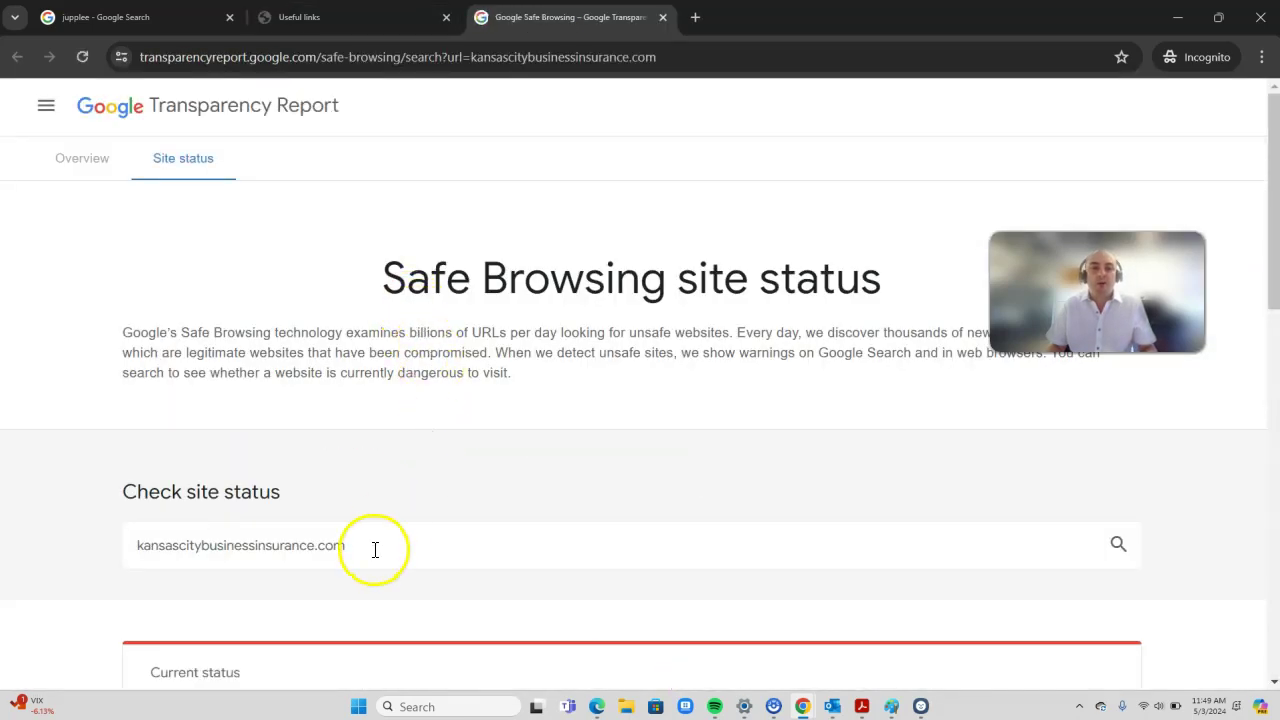
left_click_drag(371, 548, 112, 545)
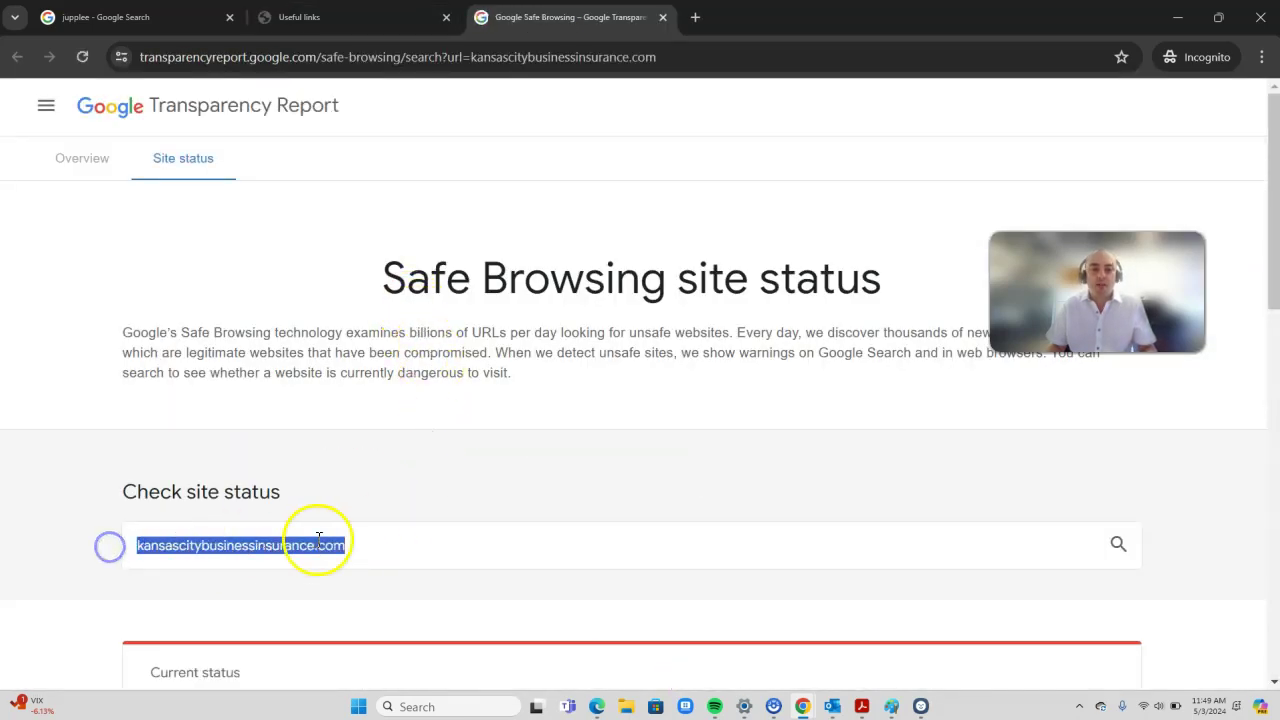
key("ctrl+v")
key("Return")
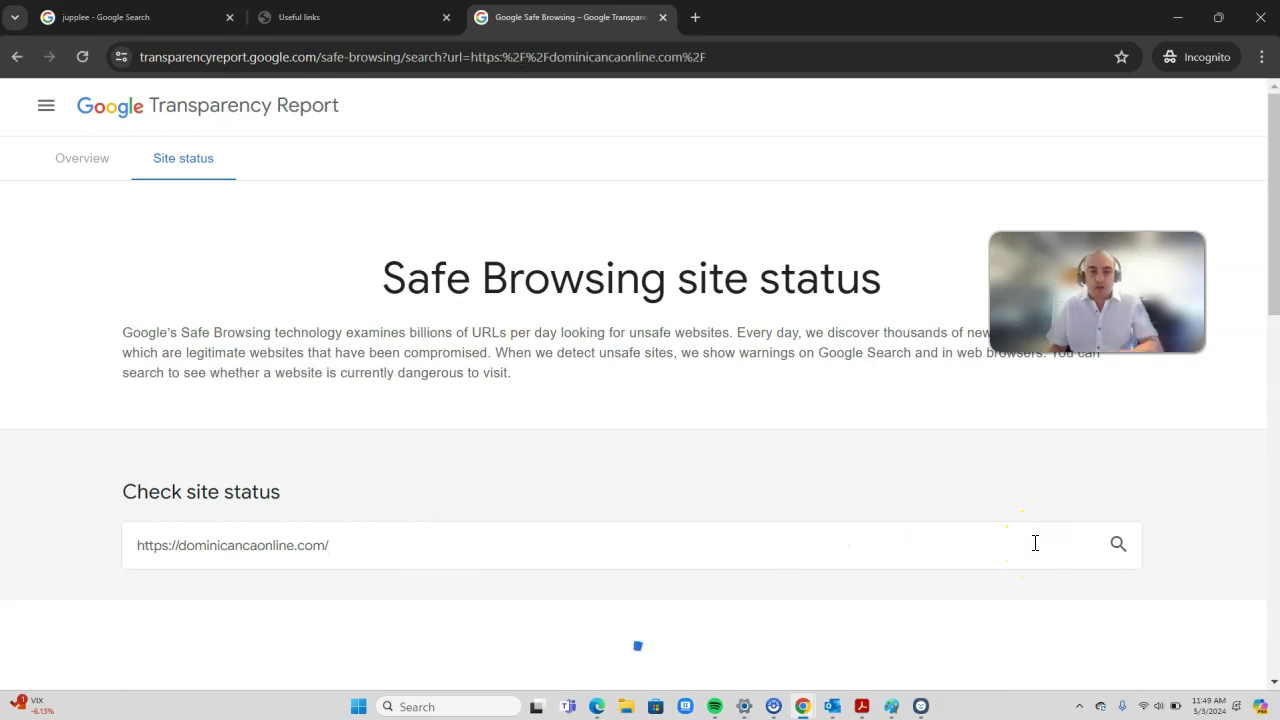
scroll(650, 500, "down", 3)
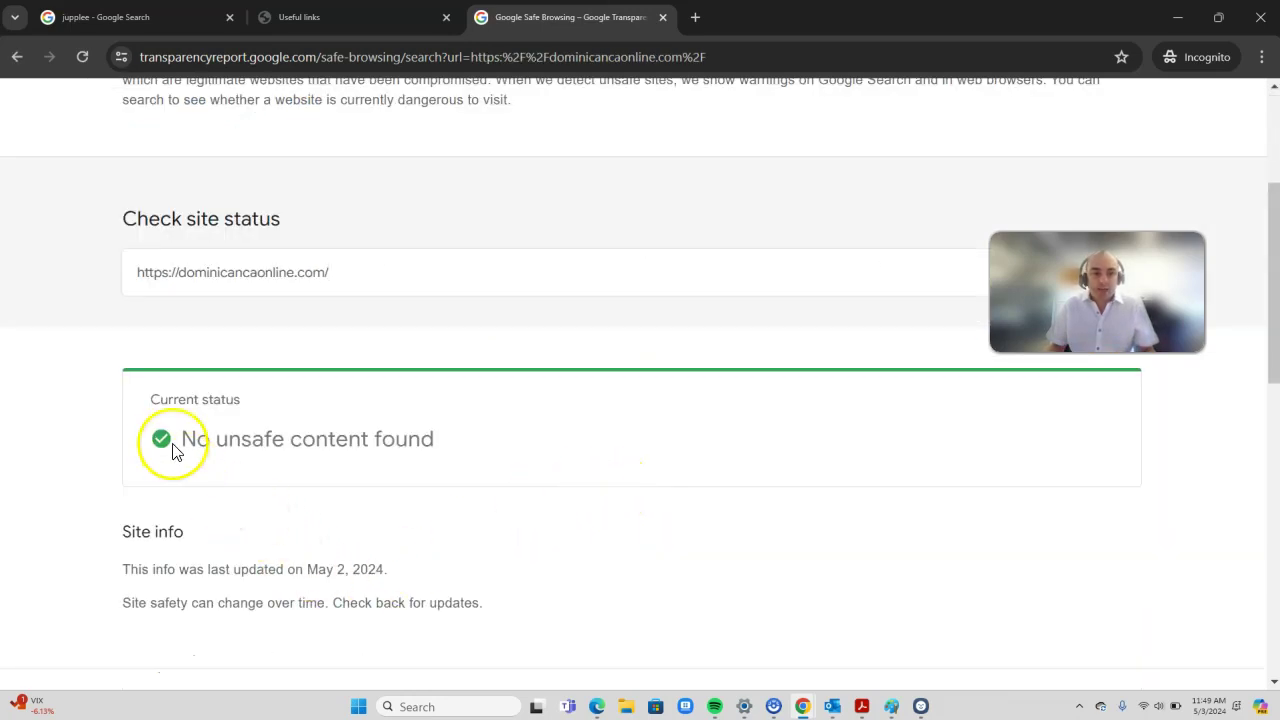
left_click_drag(449, 442, 183, 433)
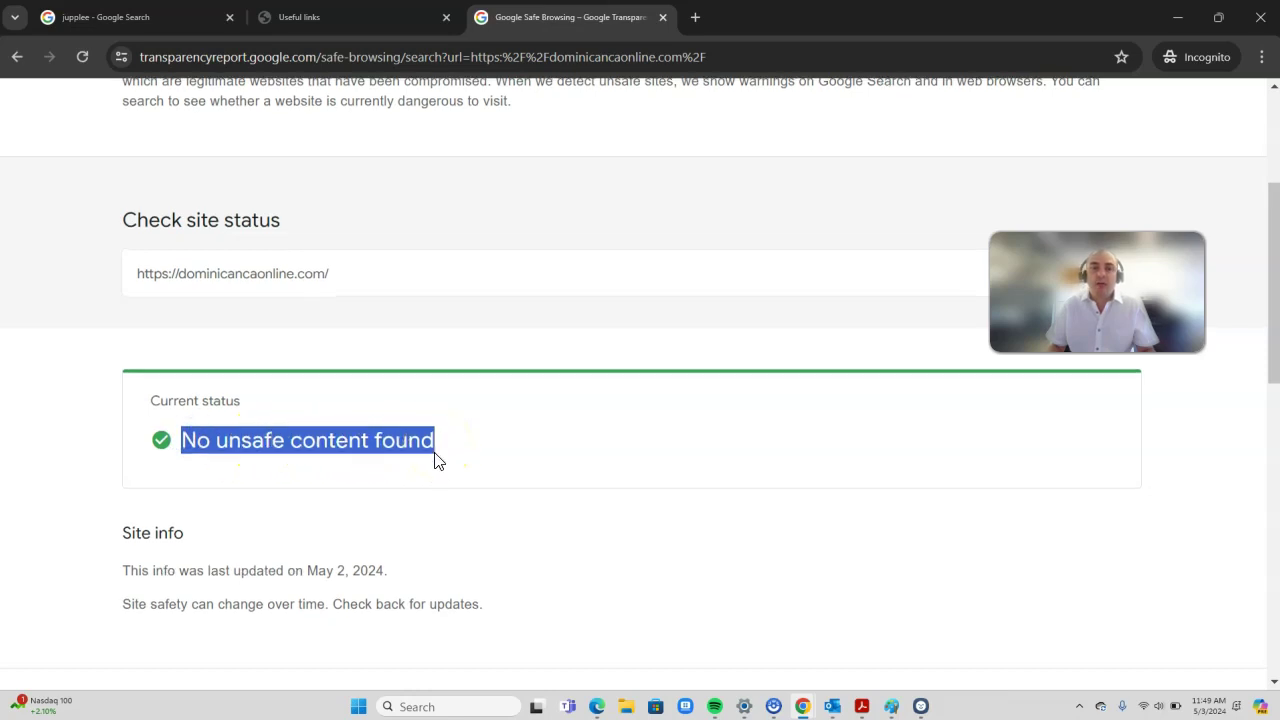
scroll(435, 460, "up", 1)
scroll(435, 460, "down", 1)
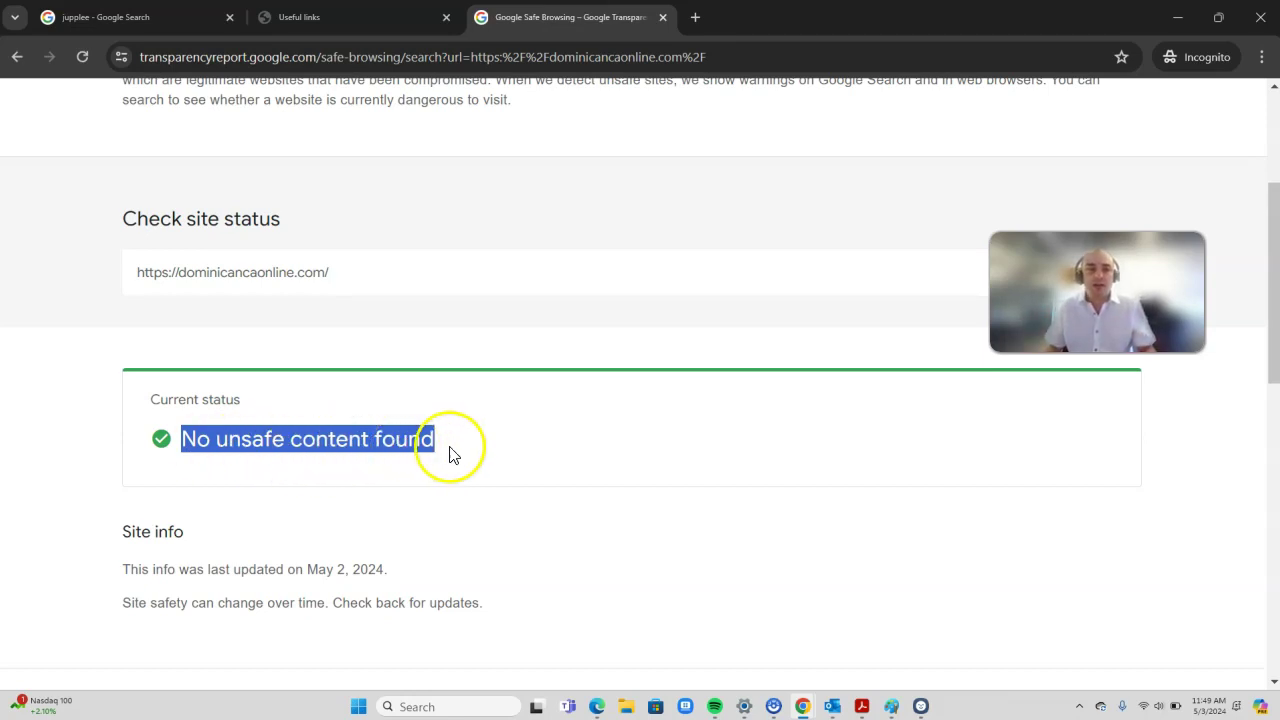
scroll(460, 460, "up", 1)
scroll(460, 460, "up", 3)
scroll(463, 457, "down", 1)
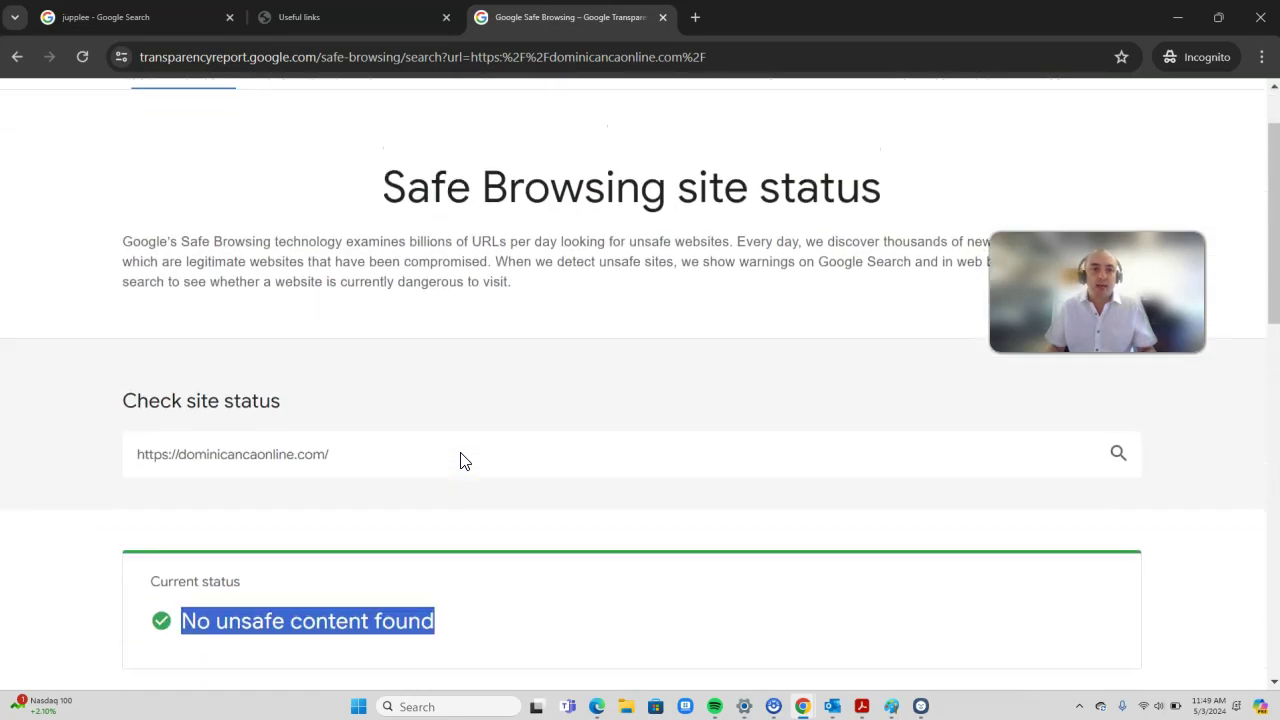
scroll(463, 457, "down", 1)
scroll(463, 457, "up", 2)
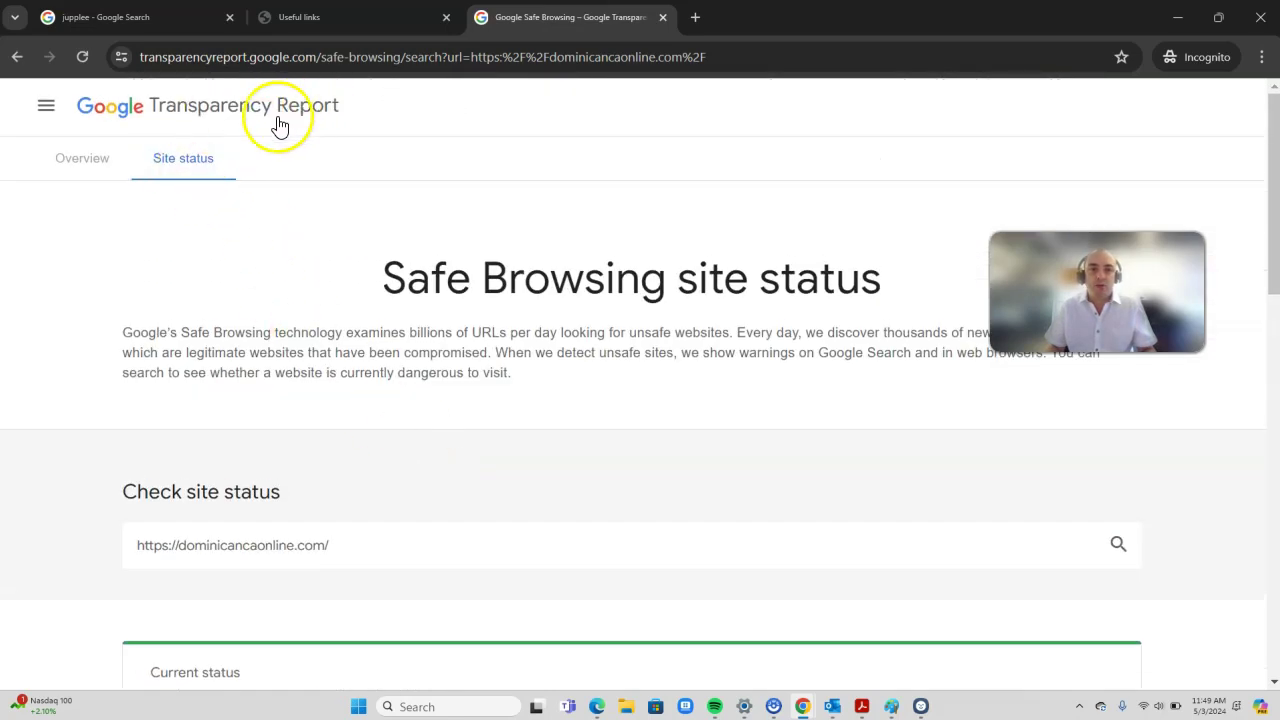
Step: Reload Useful links, reopen the Safe Browsing check link, then scroll back to the malware links
left_click(308, 22)
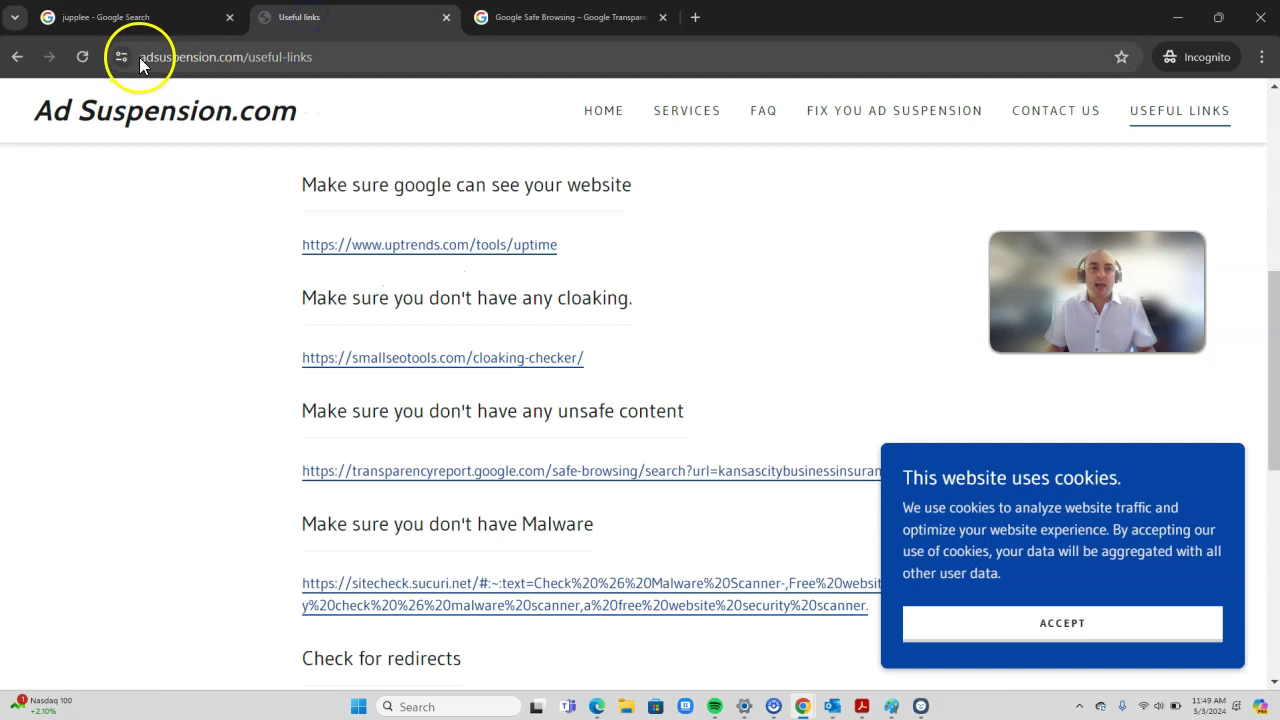
left_click_drag(139, 57, 286, 57)
left_click(1163, 112)
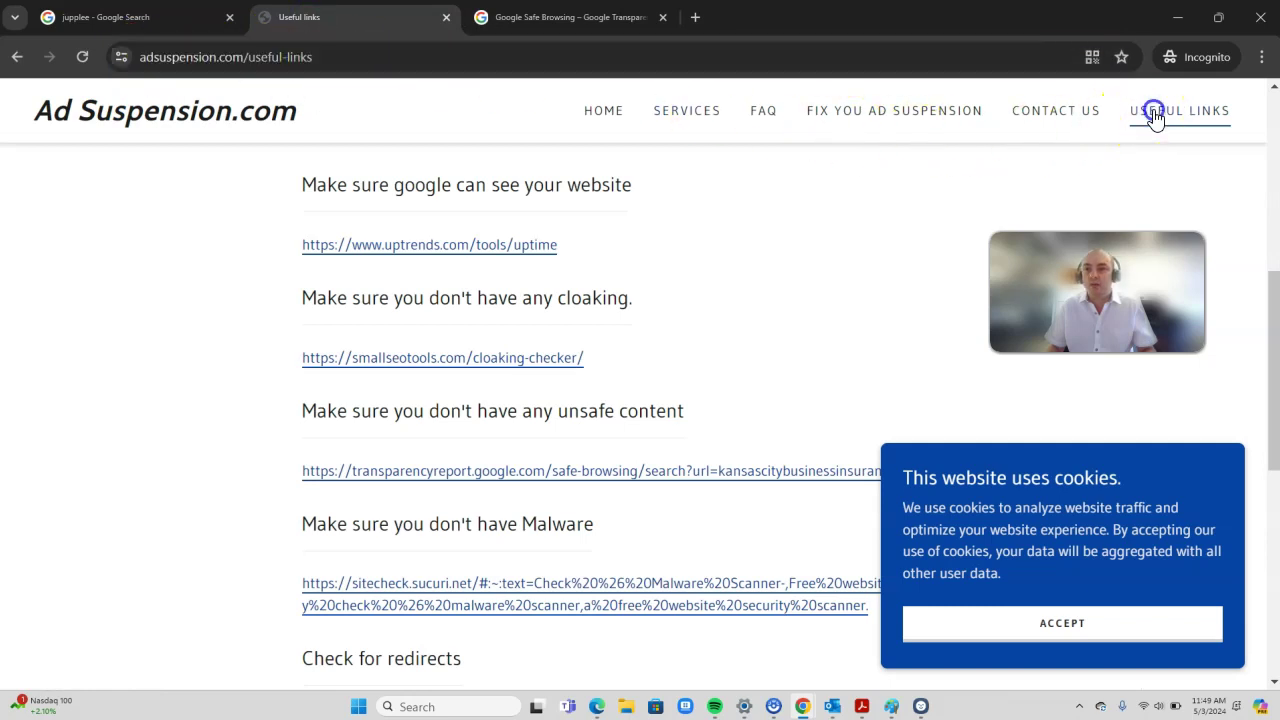
scroll(608, 406, "down", 1)
scroll(608, 406, "down", 3)
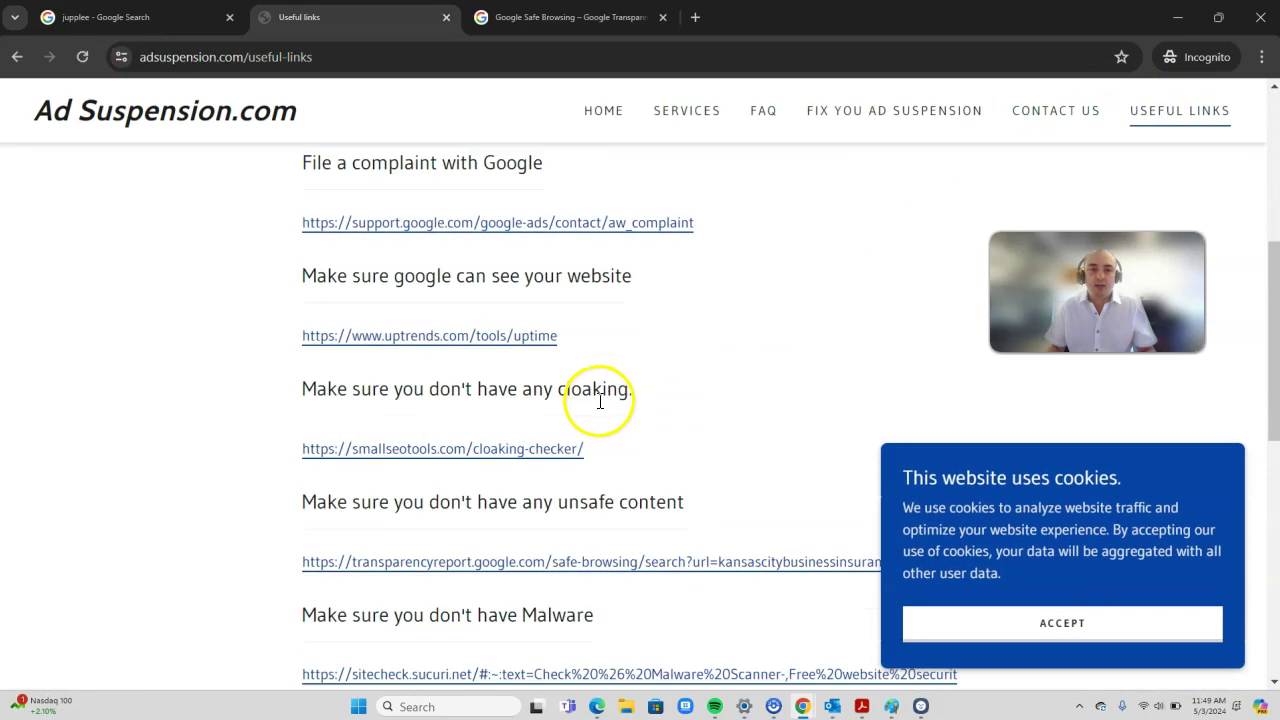
scroll(600, 401, "down", 2)
left_click(553, 382)
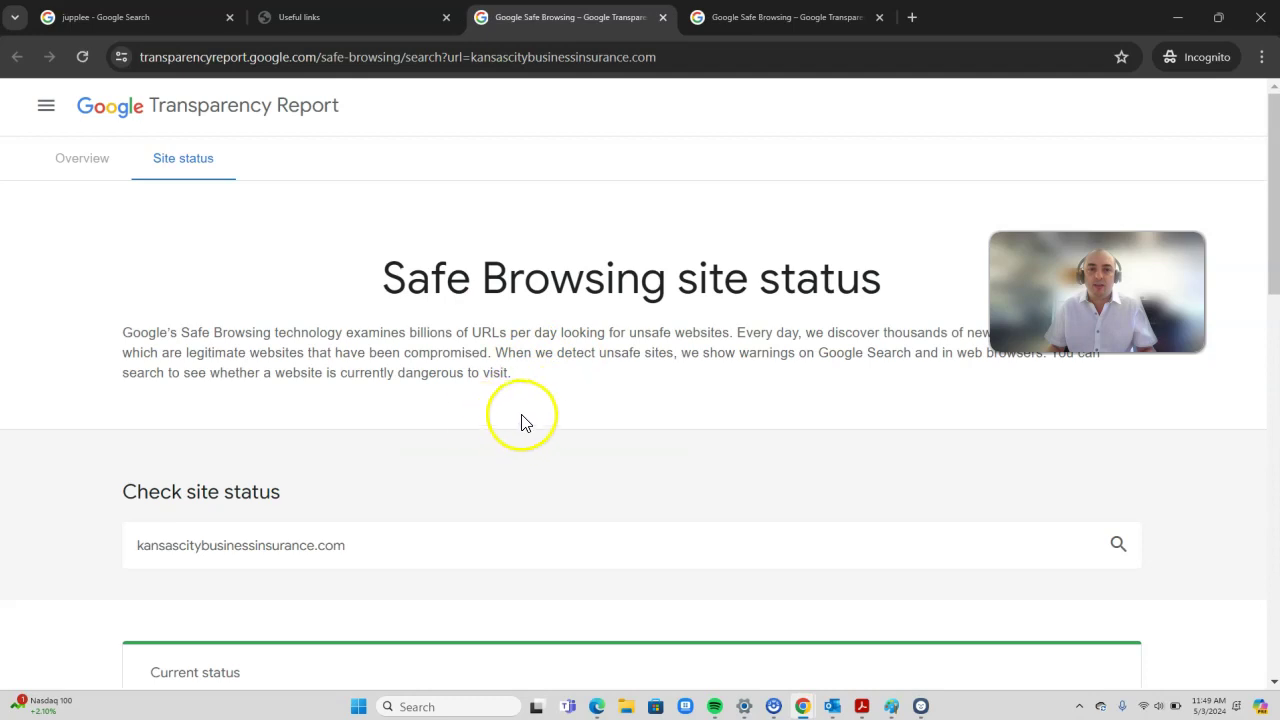
left_click(324, 20)
scroll(466, 456, "down", 2)
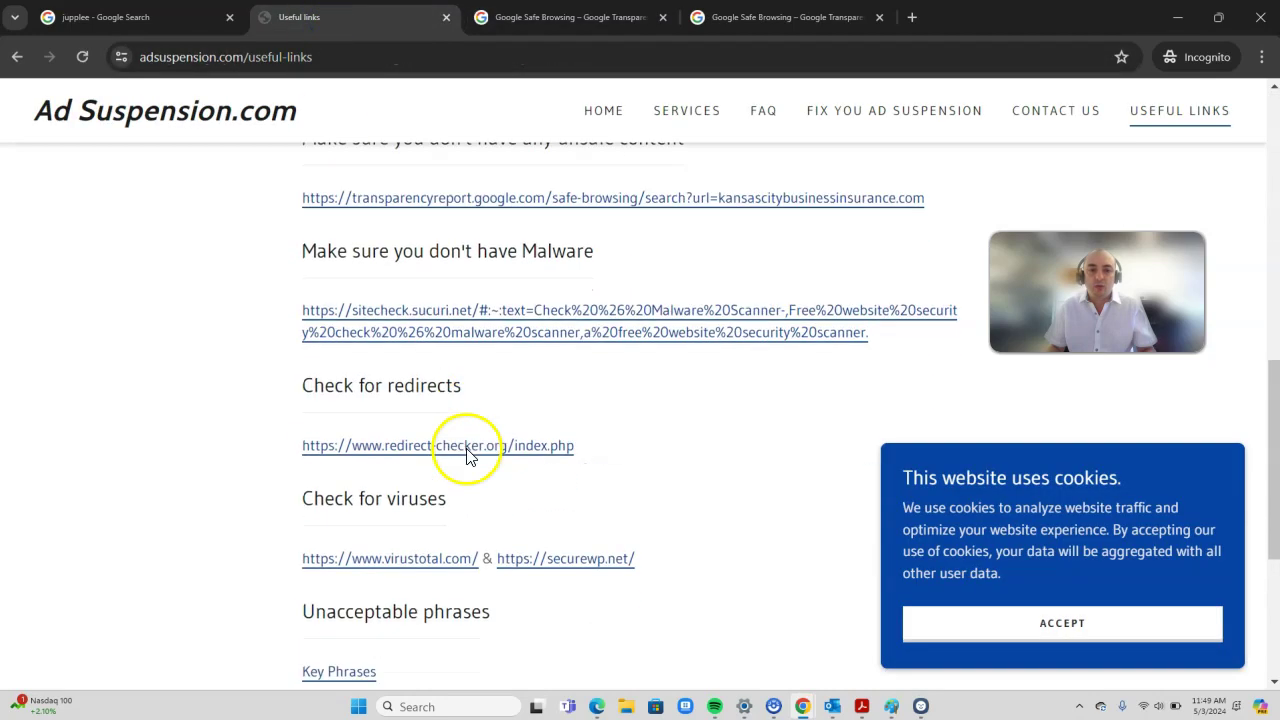
left_click(435, 320)
left_click(366, 495)
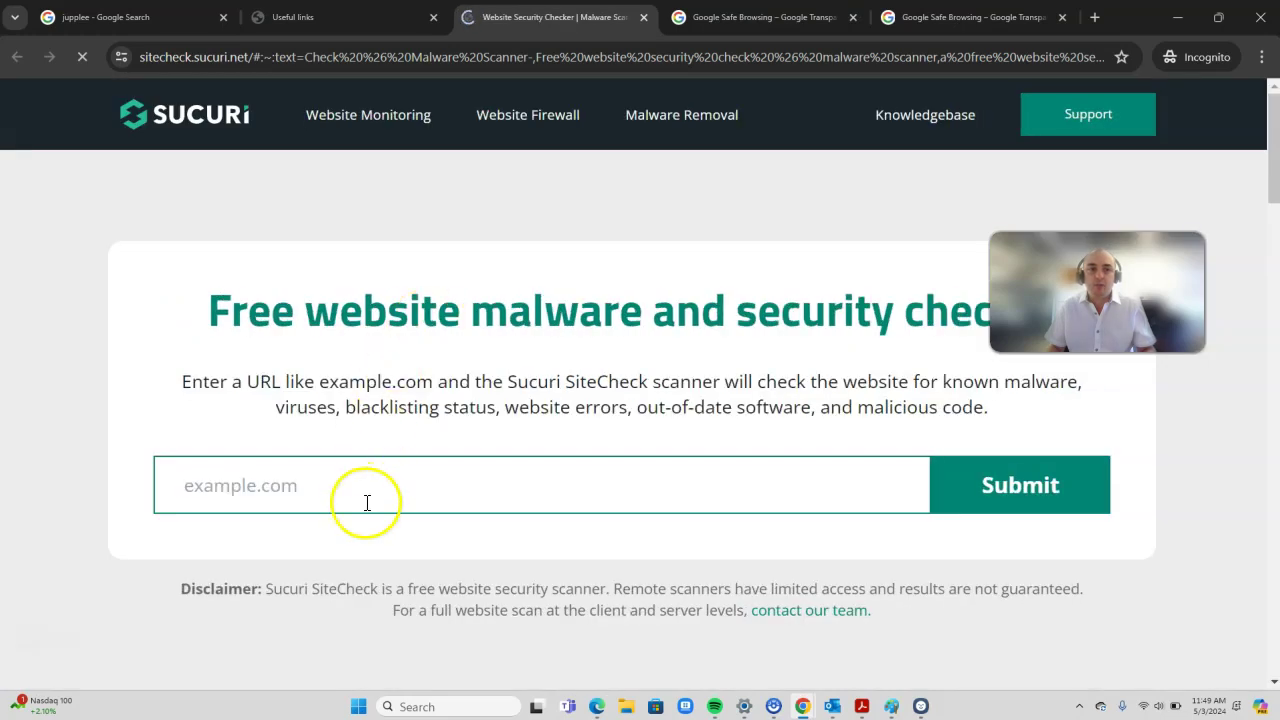
type("https://dominicancaonline.com/")
left_click(1003, 505)
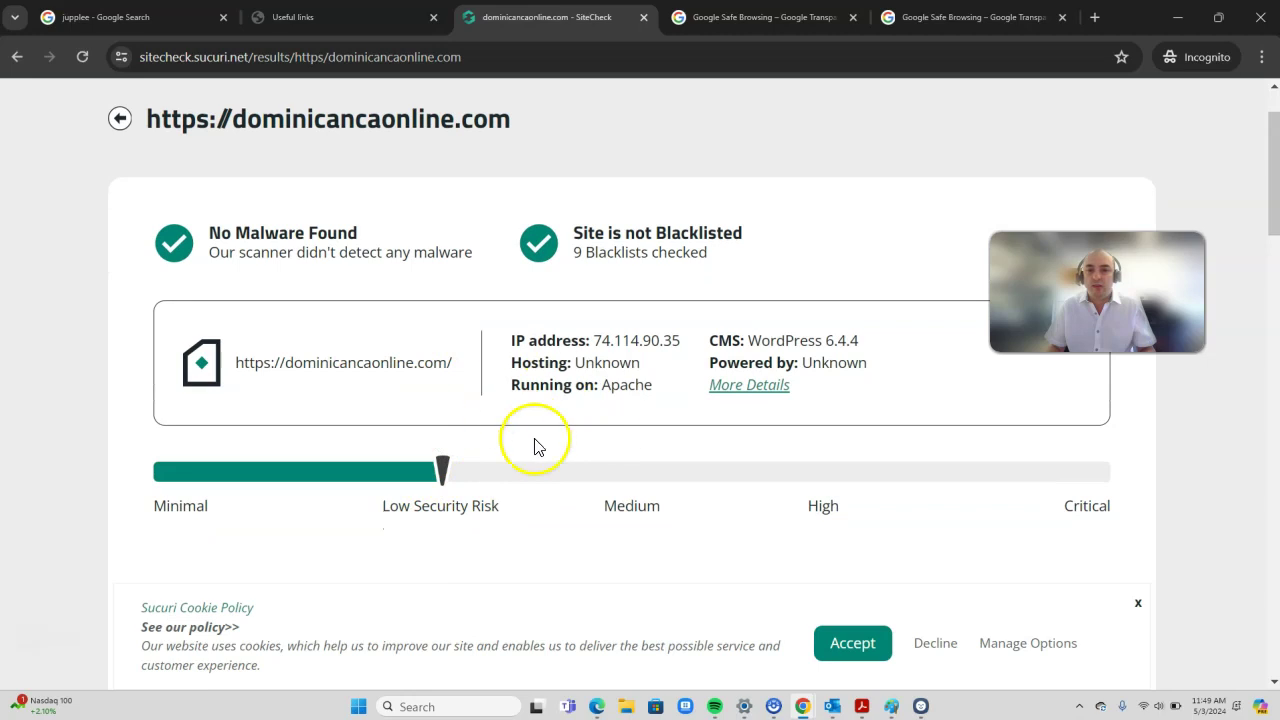
Step: Review the Useful links page's ad policy, appeal, support ticket and complaint links down to the footer
left_click(337, 18)
scroll(378, 476, "down", 2)
scroll(378, 476, "down", 2)
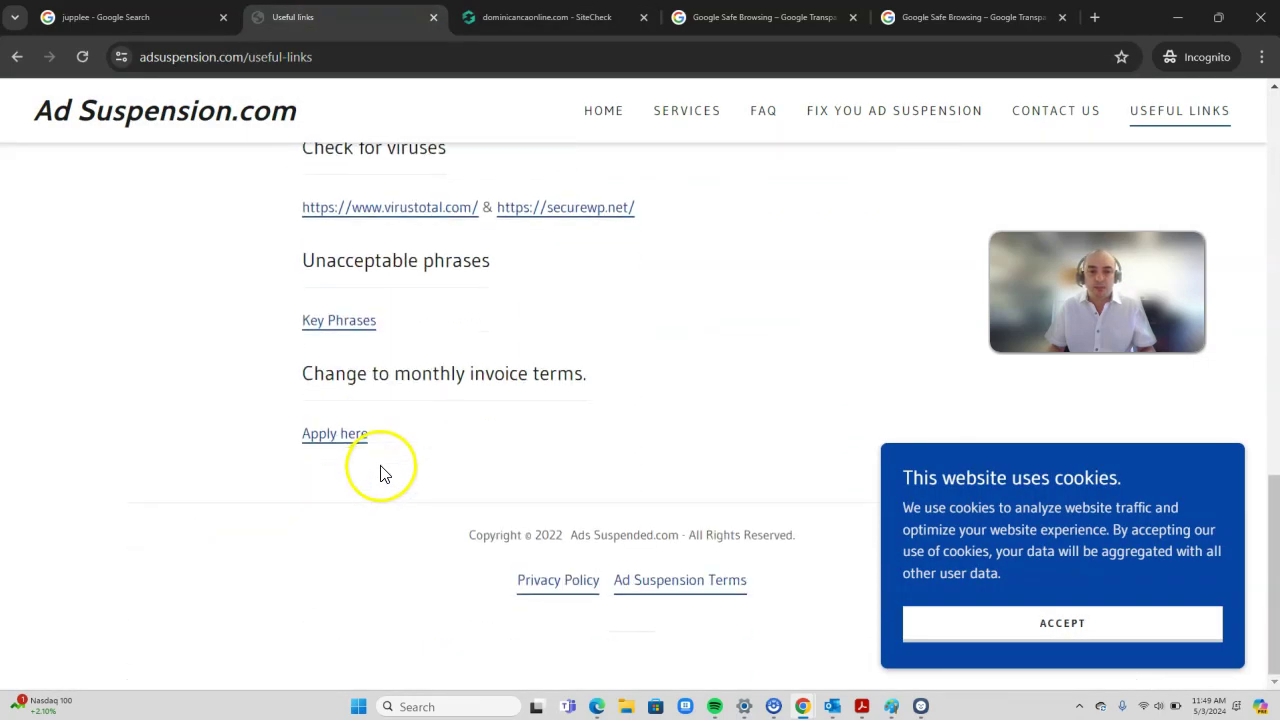
scroll(386, 471, "up", 6)
scroll(400, 400, "up", 4)
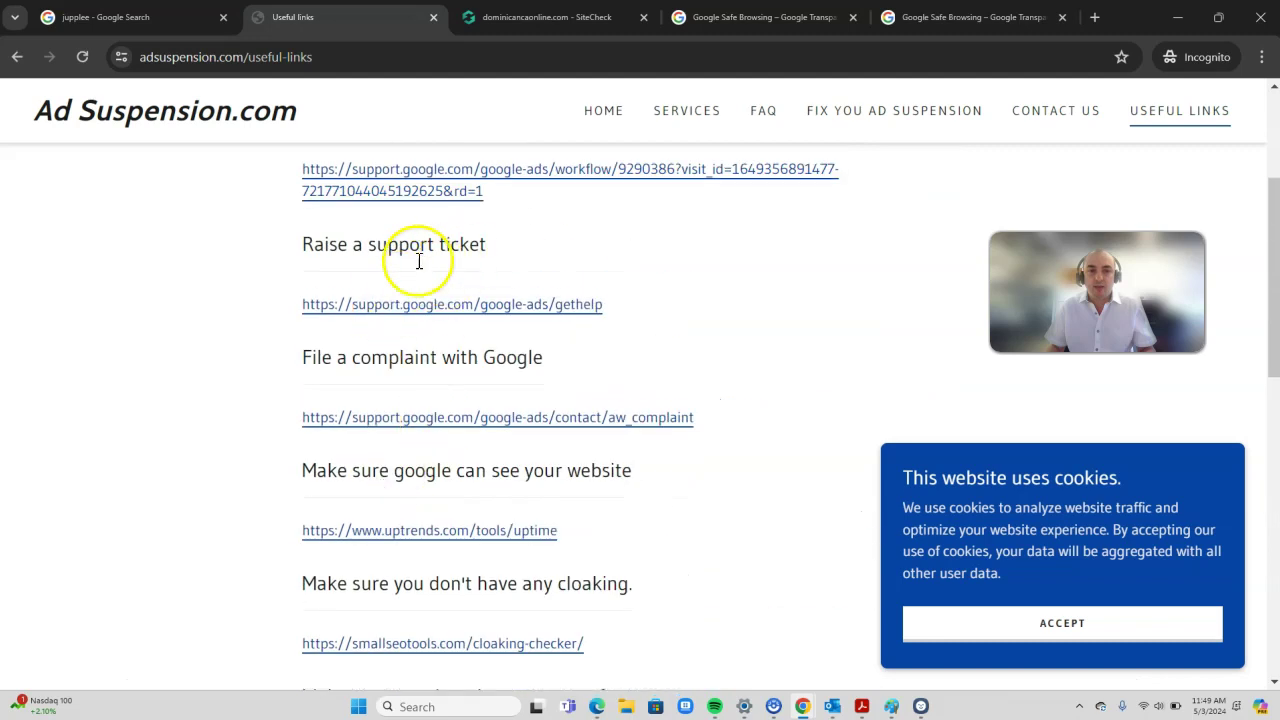
scroll(421, 345, "up", 1)
scroll(414, 428, "up", 2)
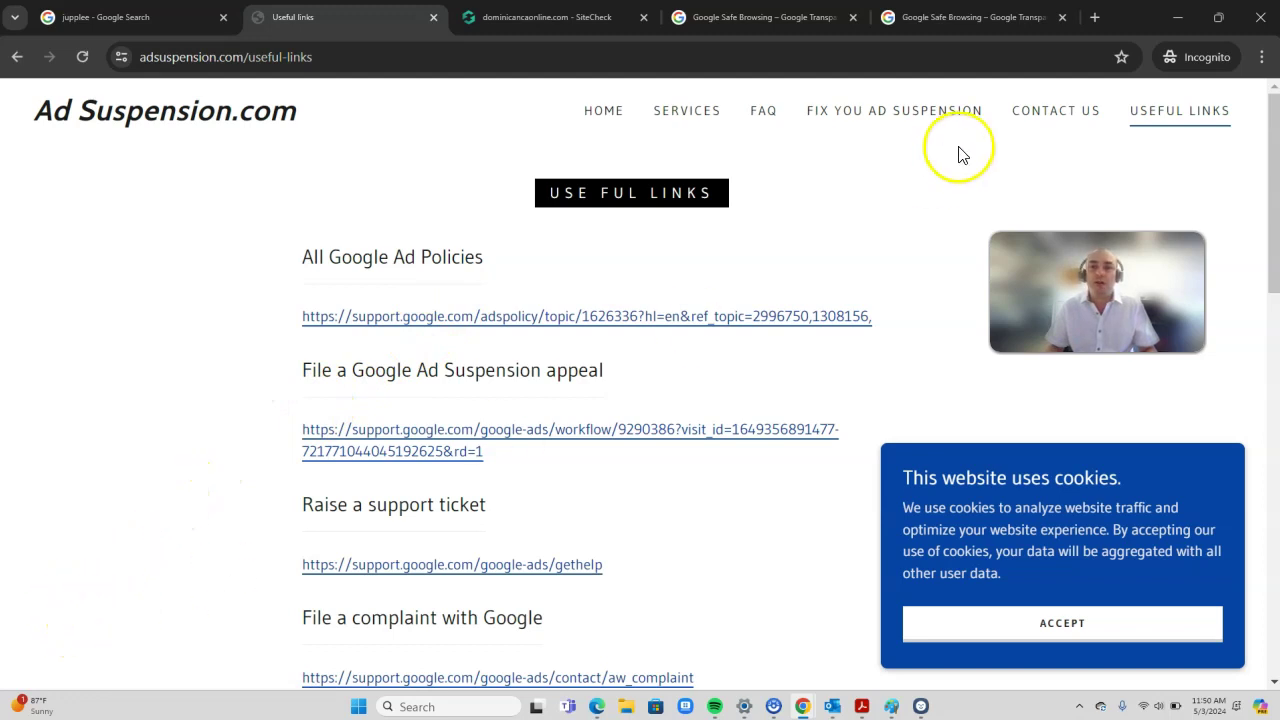
Step: Load jupplee.com, the JuppLee Google Ads Suspension Experts site, in a new Incognito tab
left_click(1095, 20)
type("j")
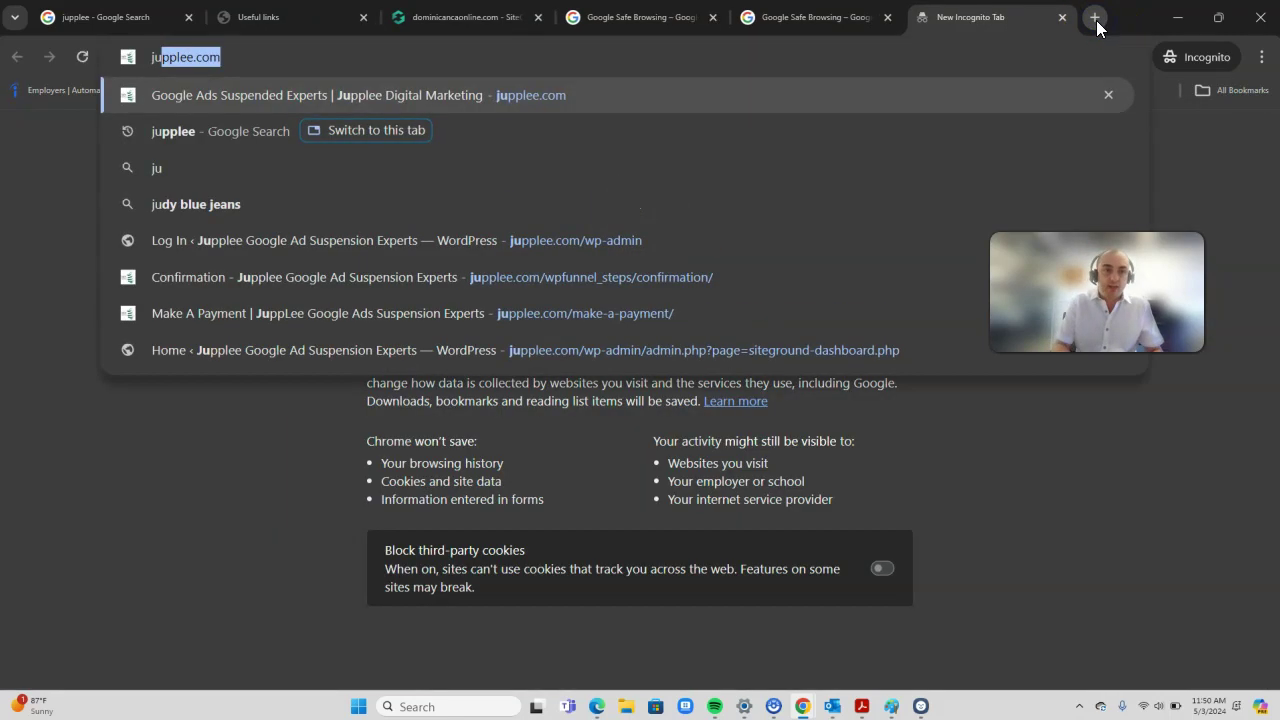
type("upplee")
key("Return")
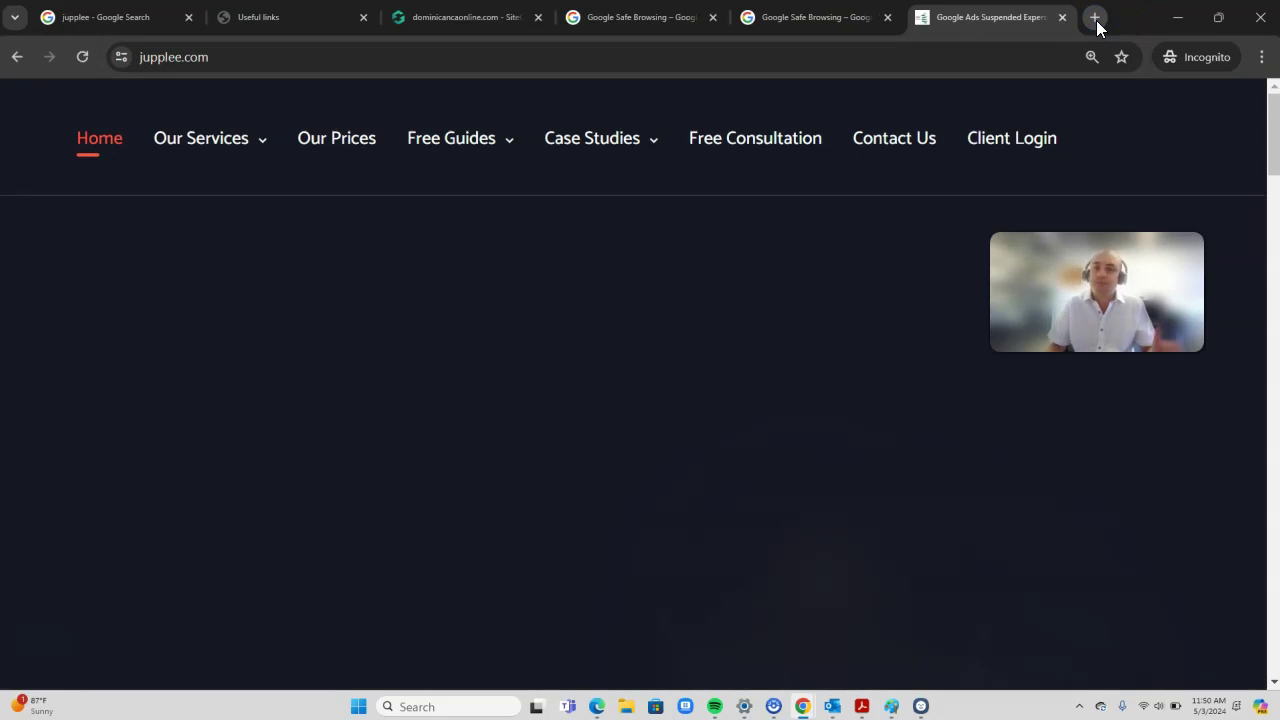
scroll(740, 365, "down", 7)
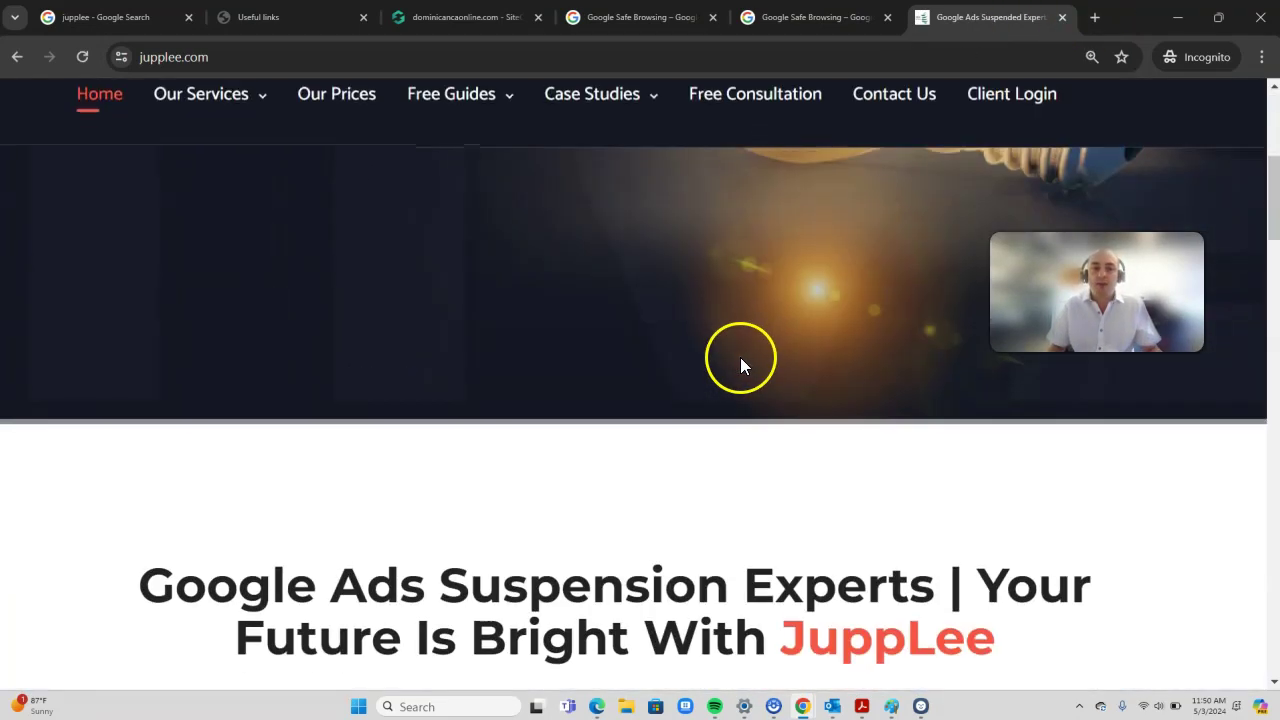
scroll(740, 365, "up", 5)
scroll(740, 366, "up", 5)
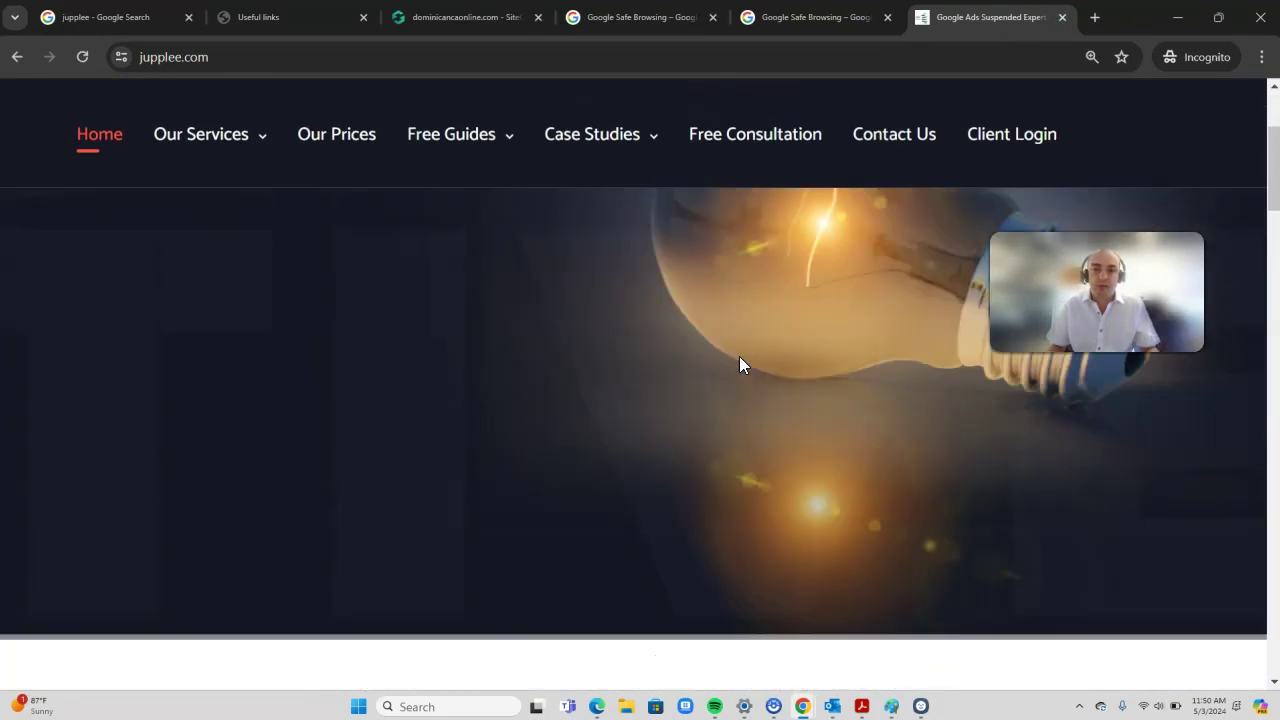